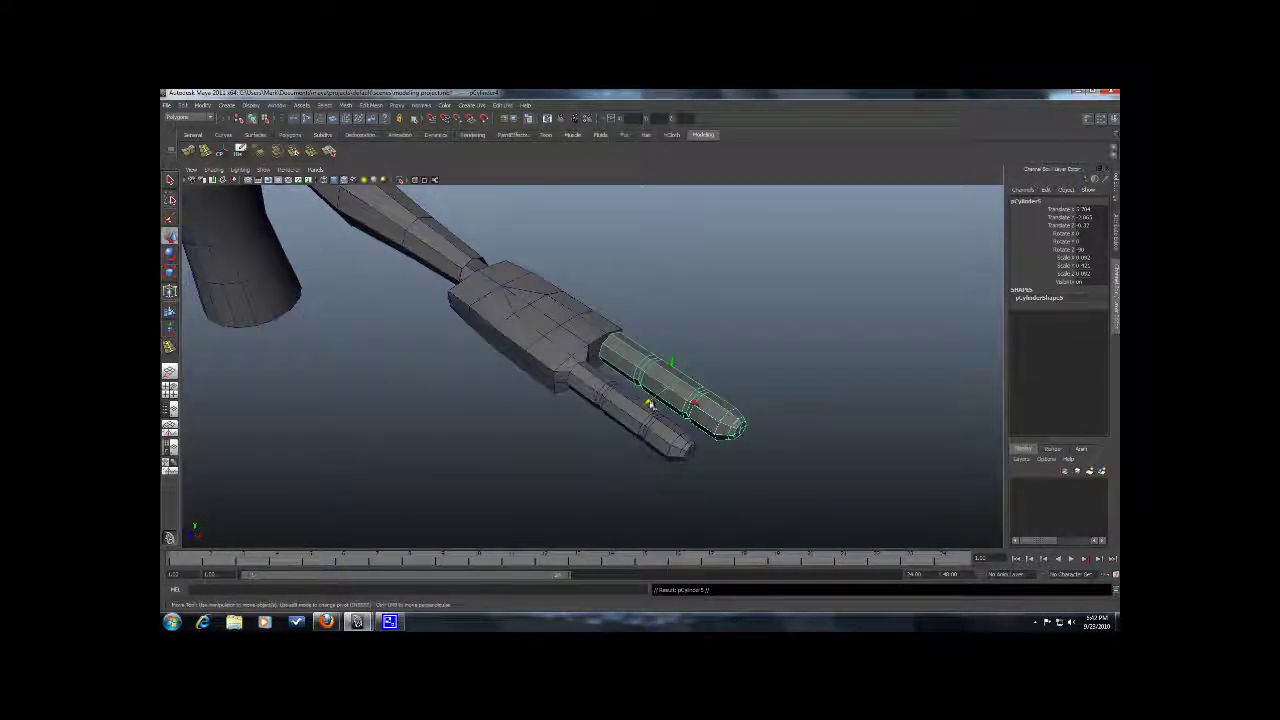
Move the duplicated larger finger sideways, clear of the palm and the other two fingers.
click(514, 390)
alt+drag(514, 390, 540, 434)
click(590, 465)
click(540, 434)
alt+drag(621, 398, 558, 447)
Delete the front faces of the palm that lie opposite the base of the separate second finger.
click(583, 407)
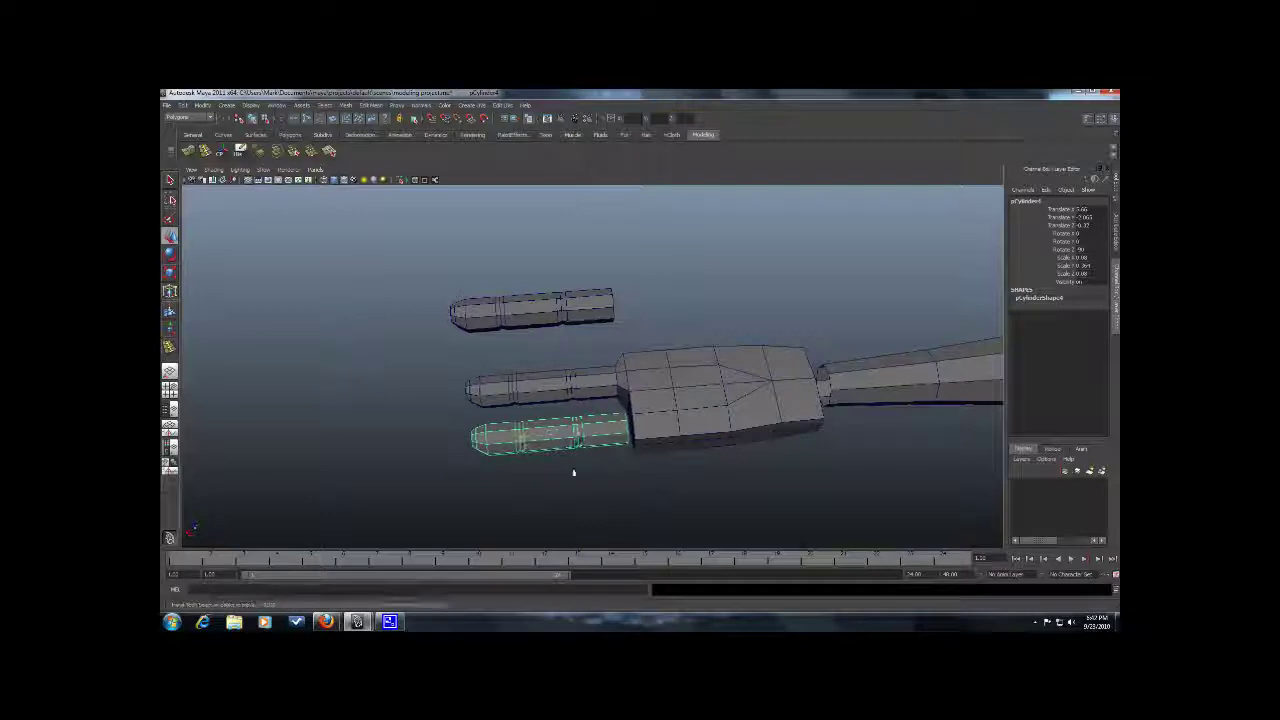
click(599, 468)
alt+drag(608, 454, 629, 394)
click(673, 452)
alt+drag(645, 447, 487, 437)
right_drag(630, 445, 631, 515)
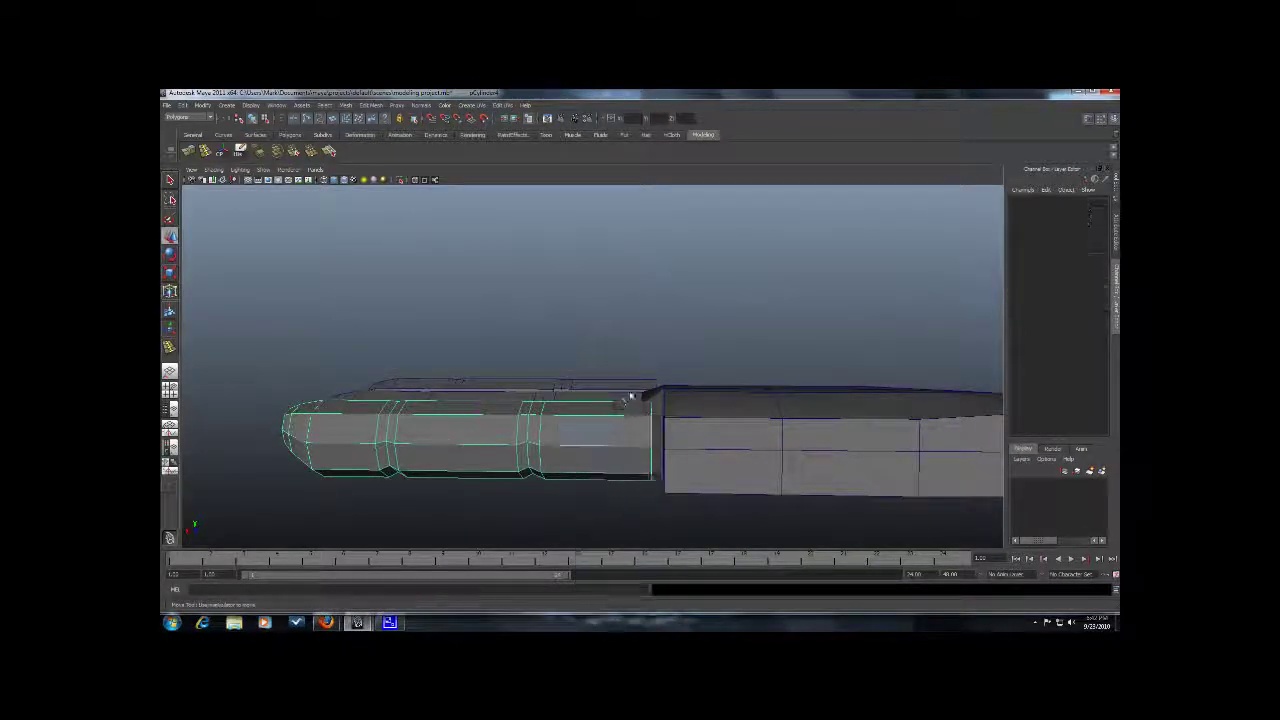
alt+drag(614, 441, 523, 380)
click(523, 380)
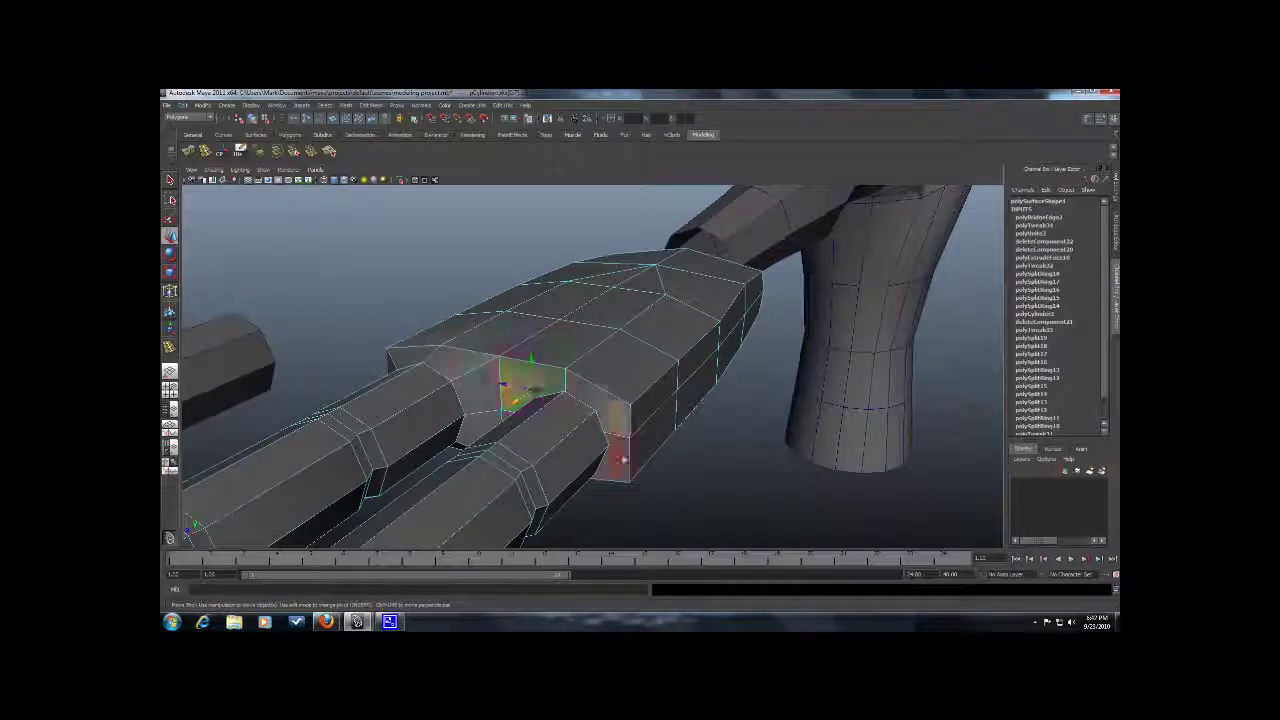
alt+drag(622, 459, 471, 472)
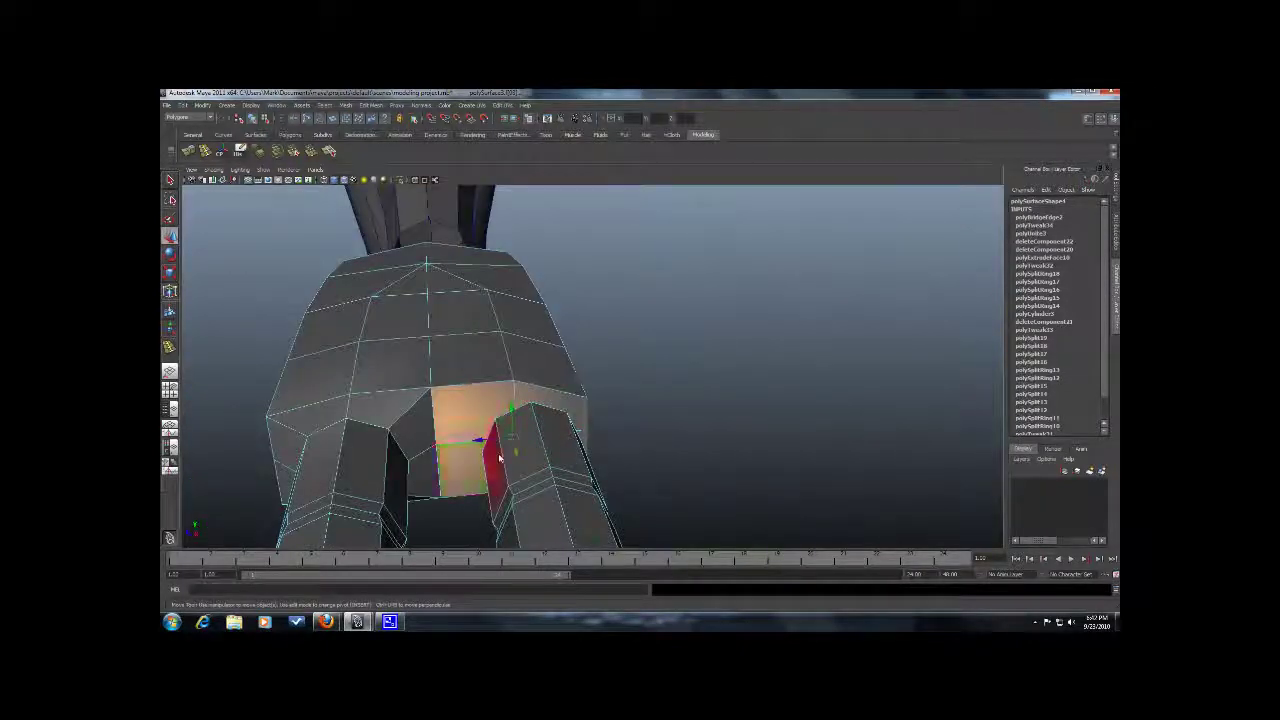
click(723, 474)
alt+drag(723, 474, 534, 438)
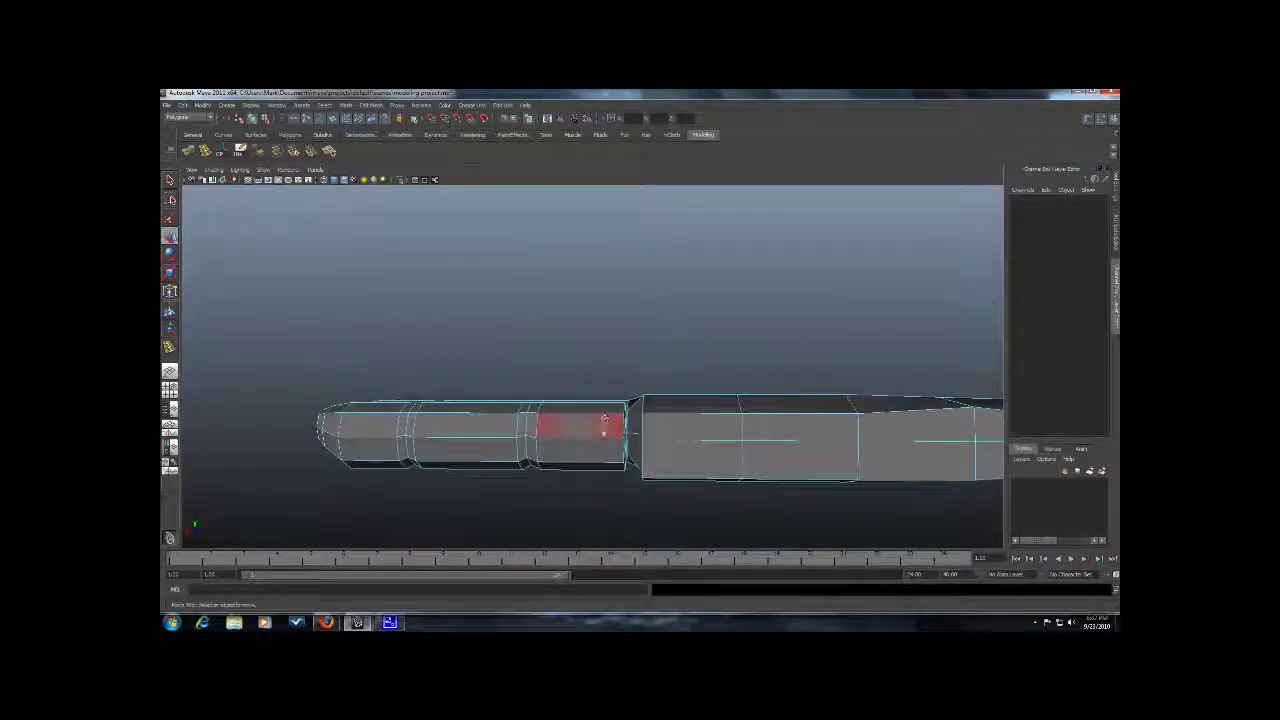
Delete the end faces at the base of the separate second finger.
alt+drag(604, 418, 574, 514)
click(573, 468)
click(576, 513)
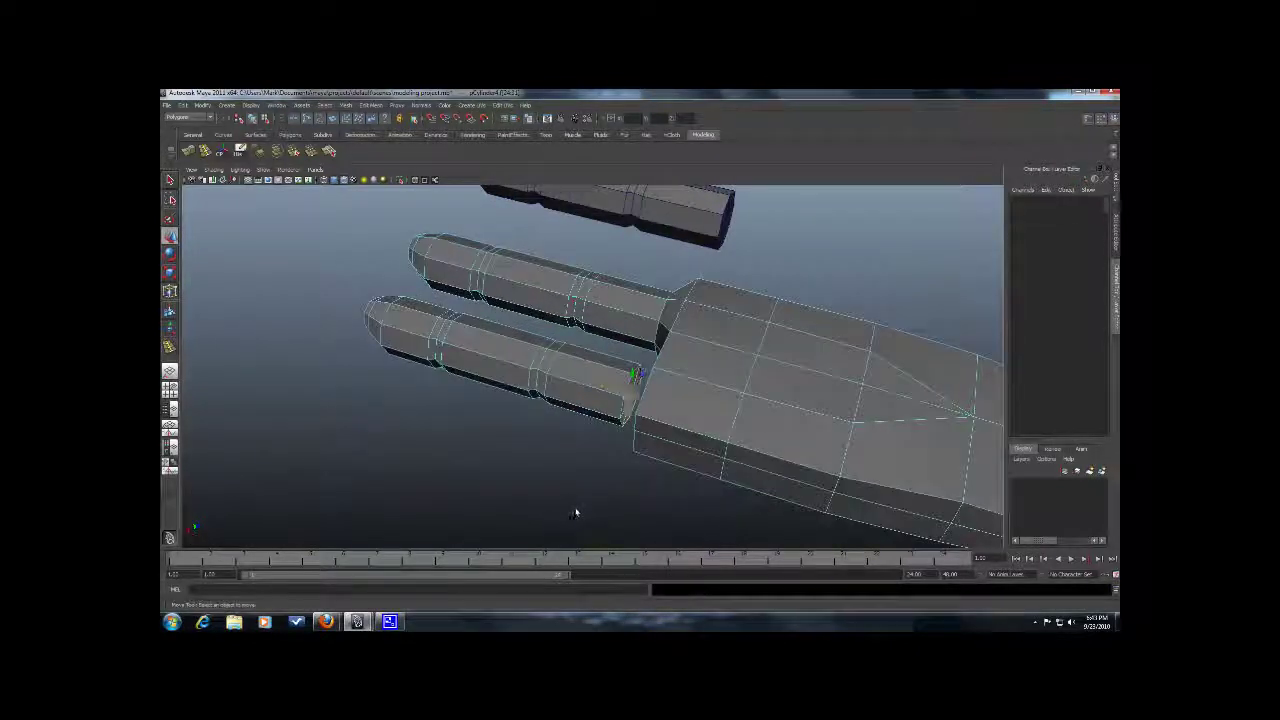
scroll(537, 424, down, 3)
alt+drag(537, 424, 660, 422)
scroll(660, 422, up, 3)
Combine the second finger and the hand mesh into a single polygon object.
click(626, 341)
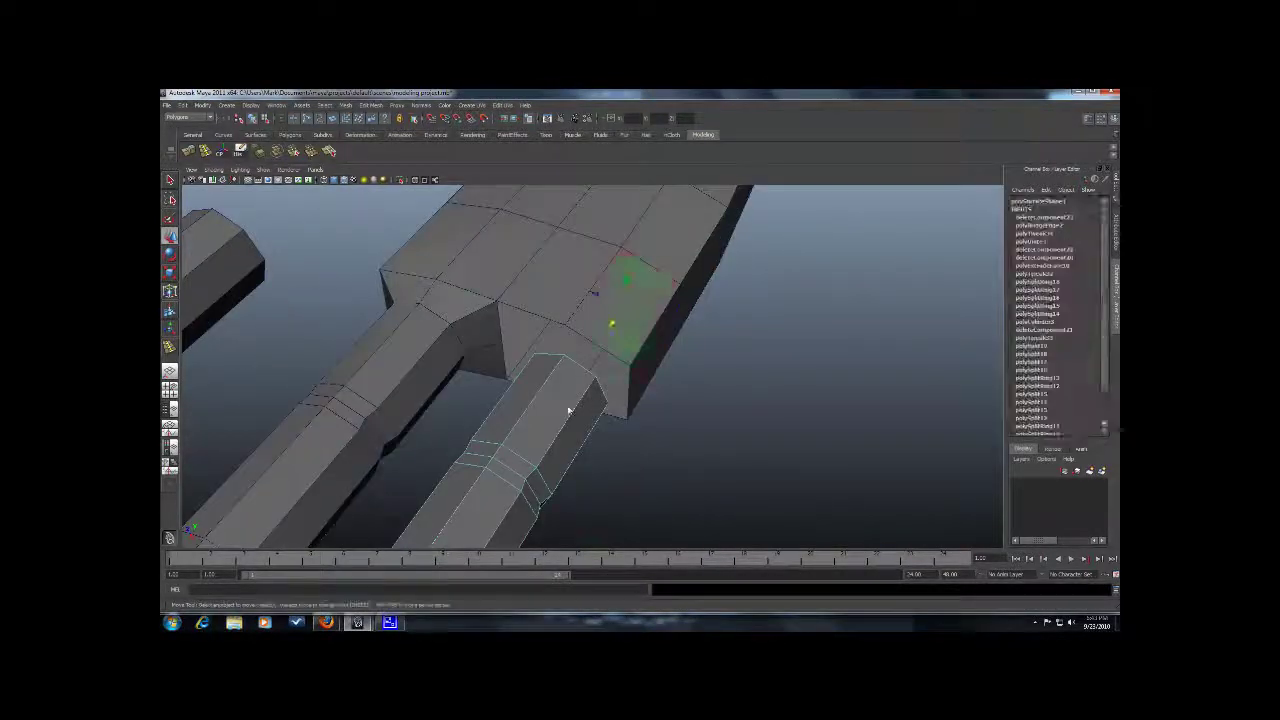
click(559, 417)
alt+drag(571, 410, 580, 402)
key(F8)
click(582, 406)
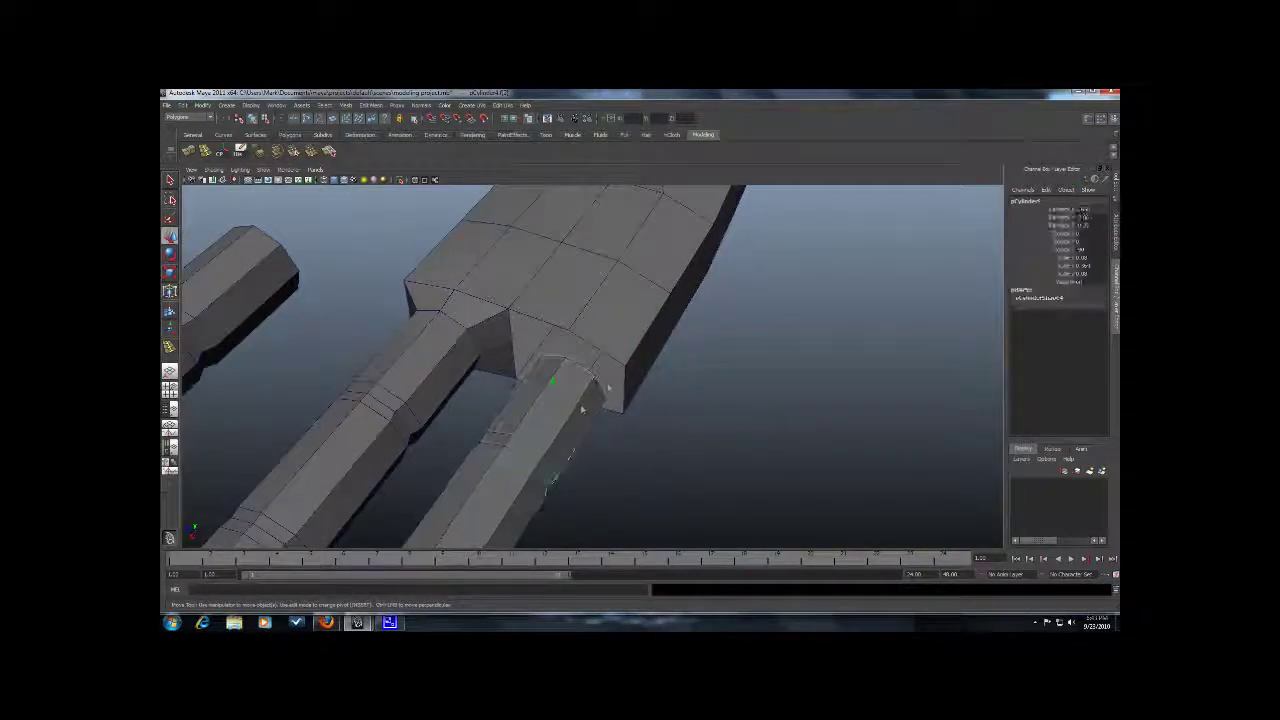
shift+click(642, 310)
scroll(640, 311, down, 3)
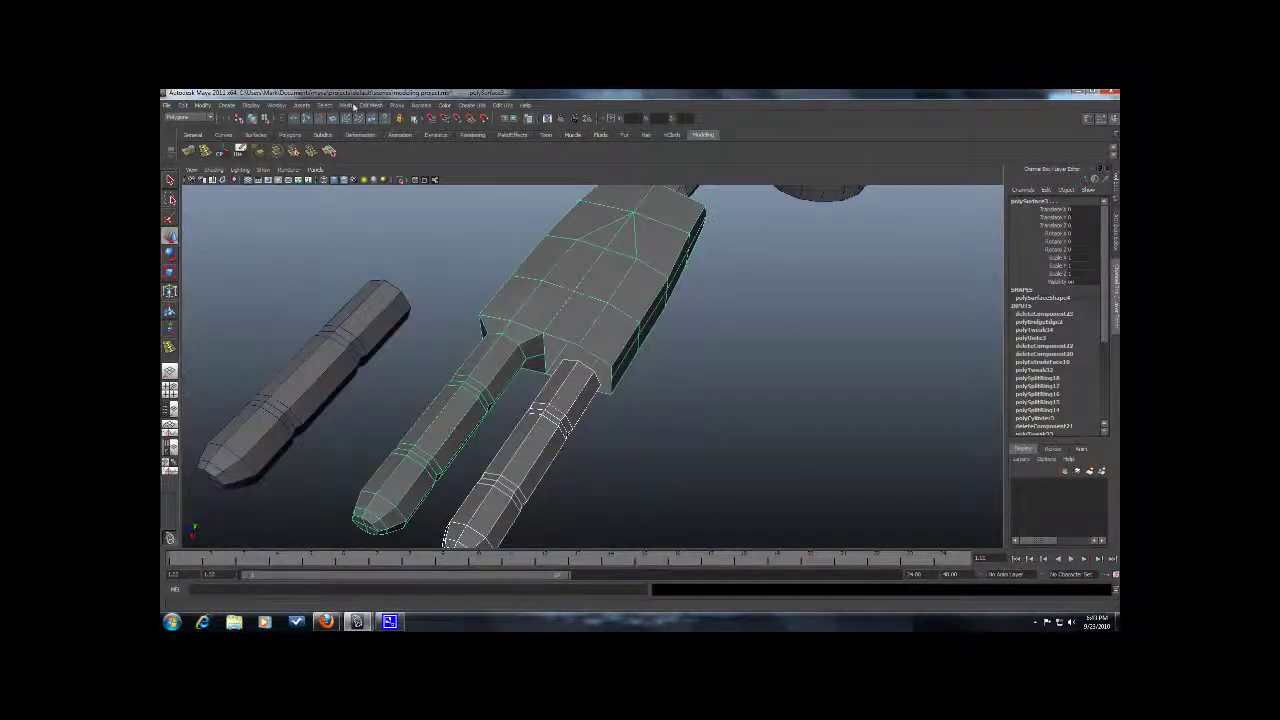
click(352, 105)
click(362, 118)
Bridge the border edges between the second finger's base and the opening in the palm.
right_click(545, 340)
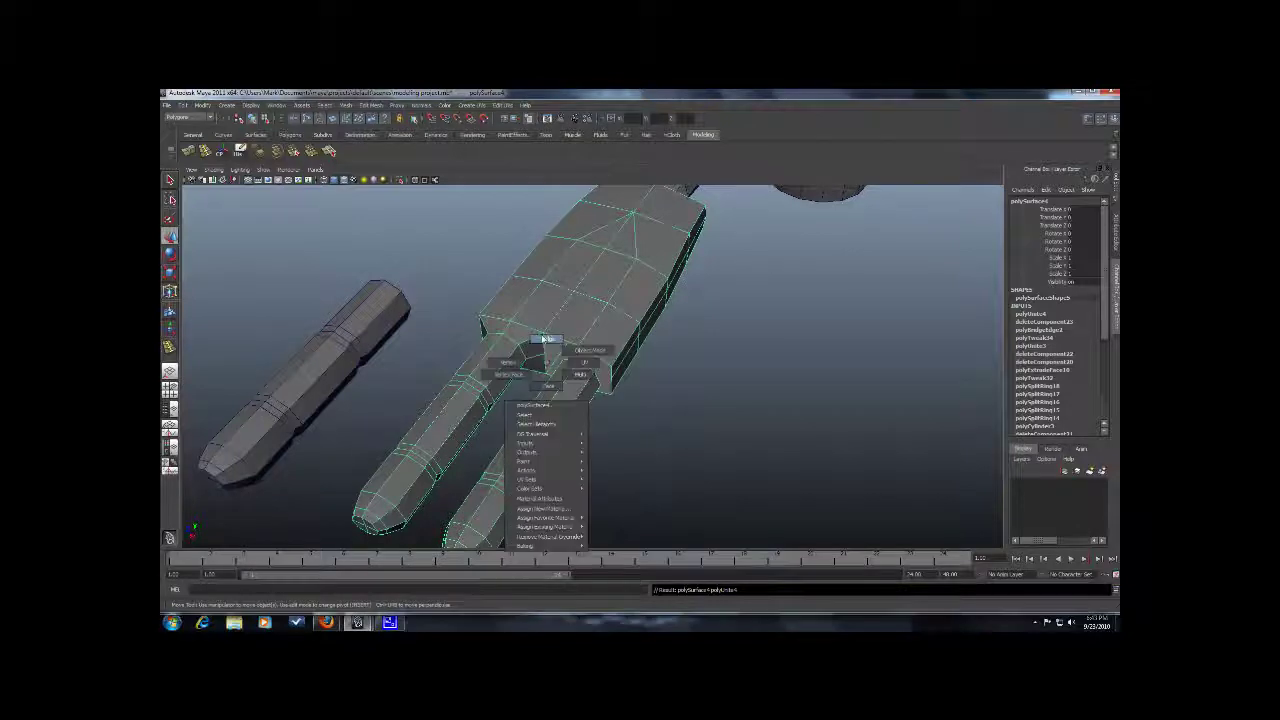
right_drag(543, 339, 545, 338)
click(588, 370)
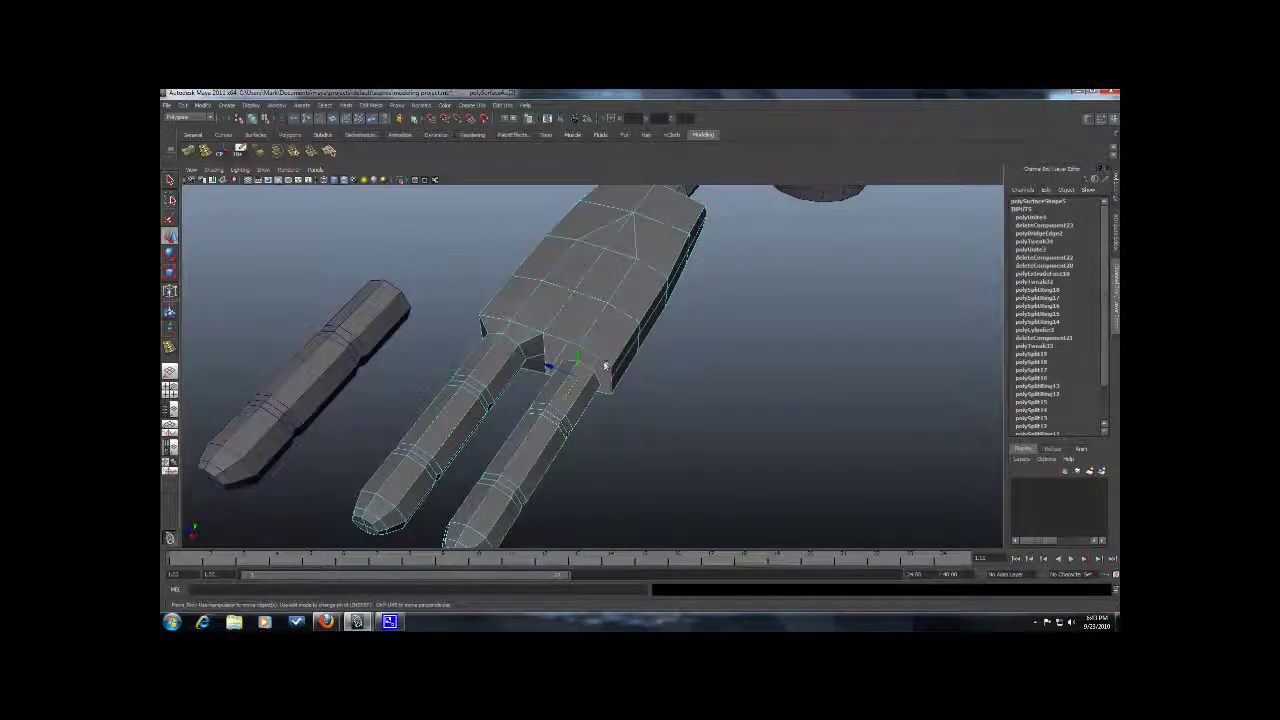
alt+drag(666, 340, 585, 379)
click(372, 106)
click(389, 143)
Adjust the vertices where the second finger meets the palm and merge the selected ones.
scroll(654, 391, up, 3)
scroll(566, 357, up, 4)
right_drag(614, 401, 578, 403)
click(642, 410)
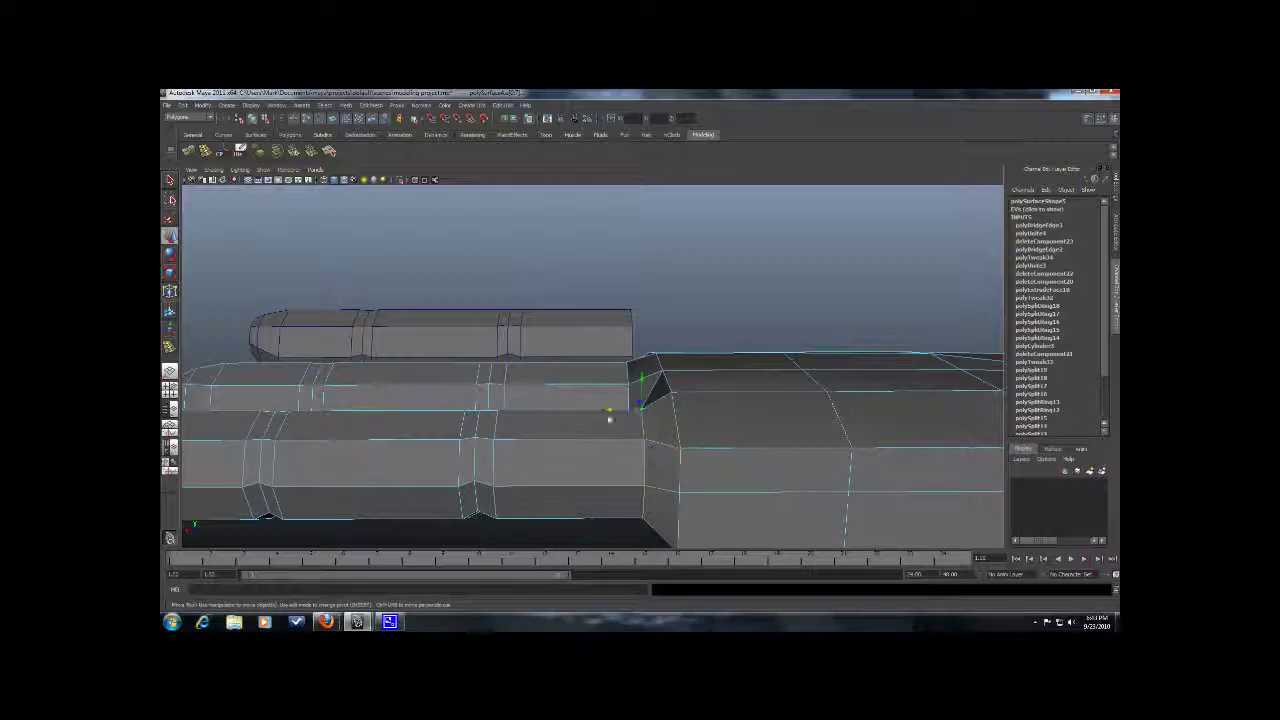
alt+drag(600, 414, 645, 393)
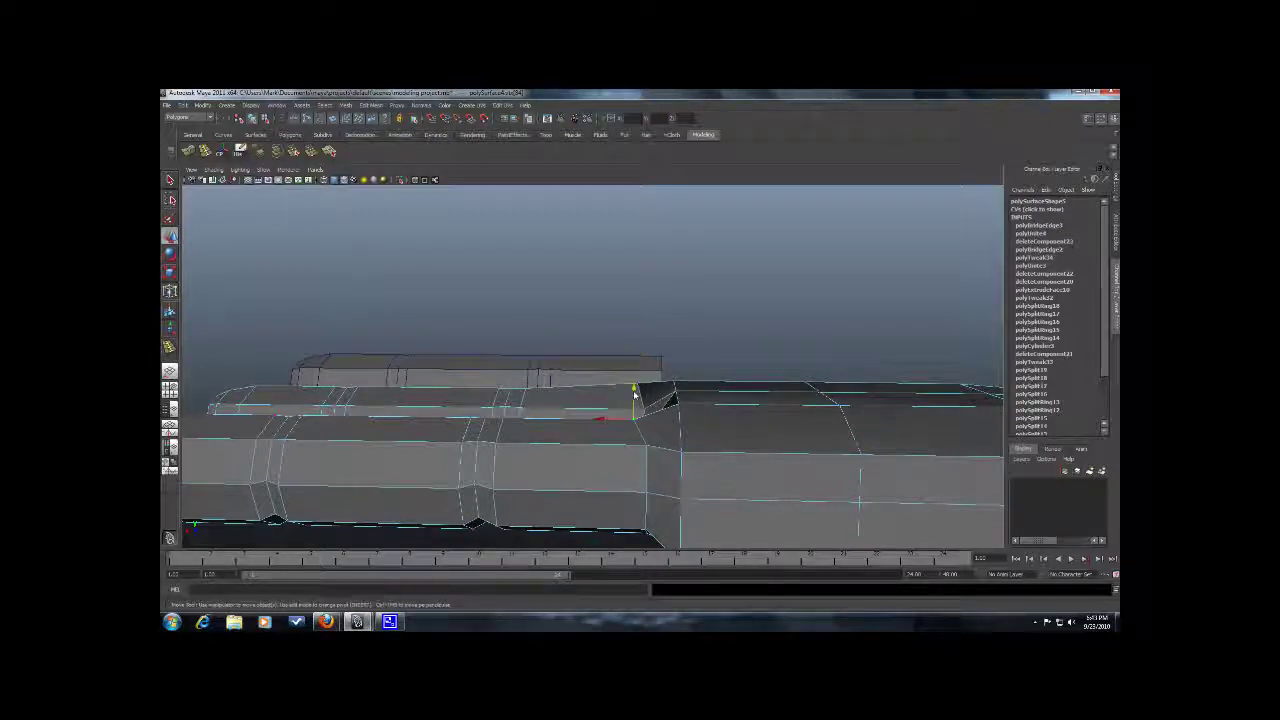
alt+drag(640, 395, 694, 480)
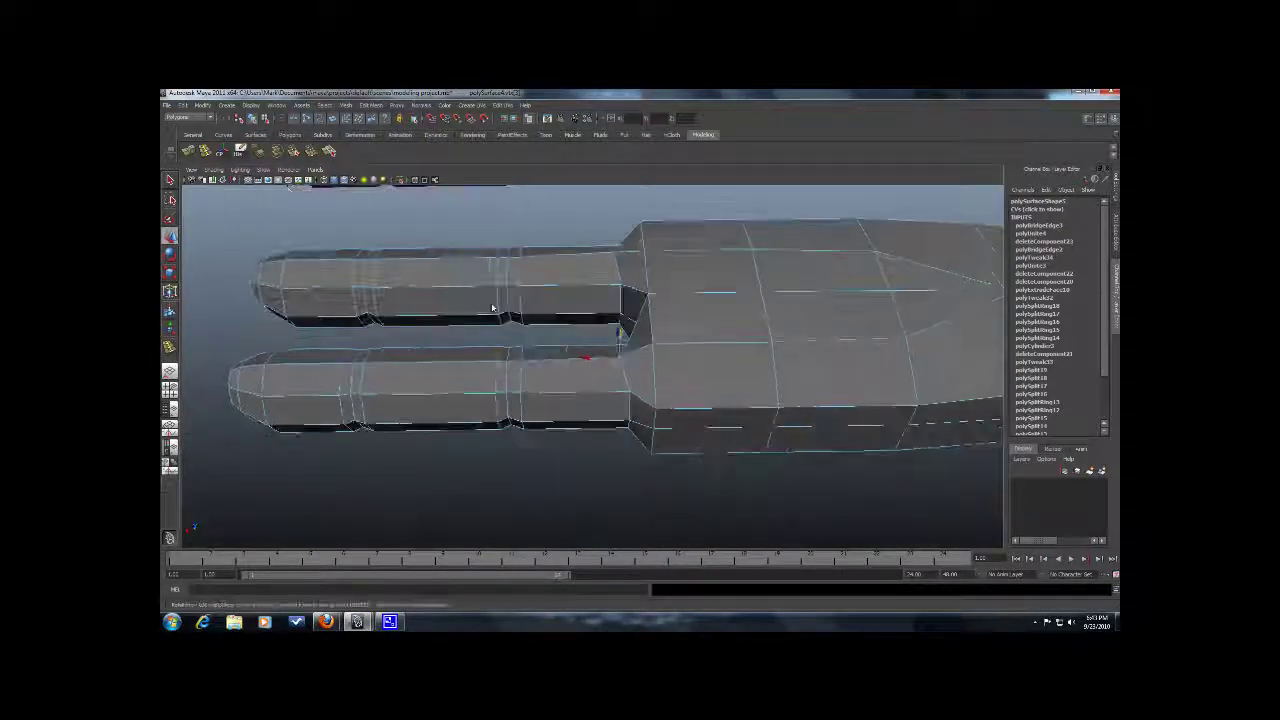
click(313, 152)
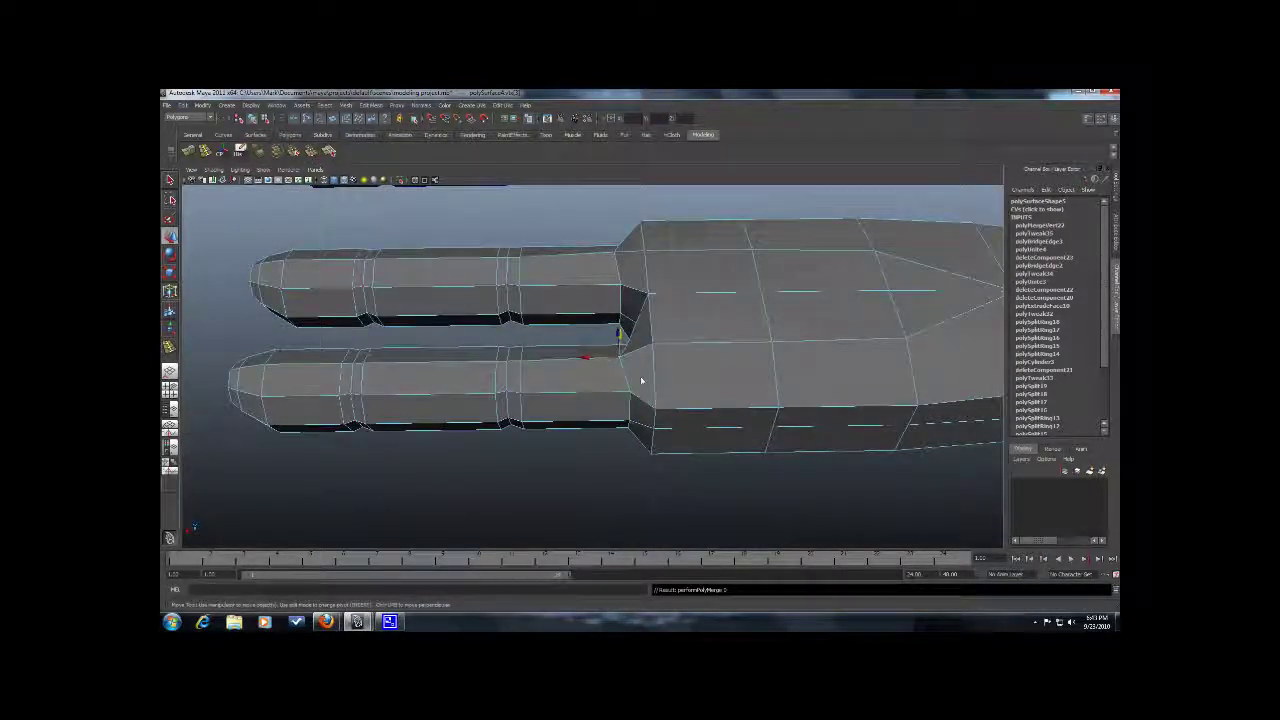
Insert edge loops around the bridged sections between the two fingers and the palm.
click(205, 152)
drag(647, 357, 649, 326)
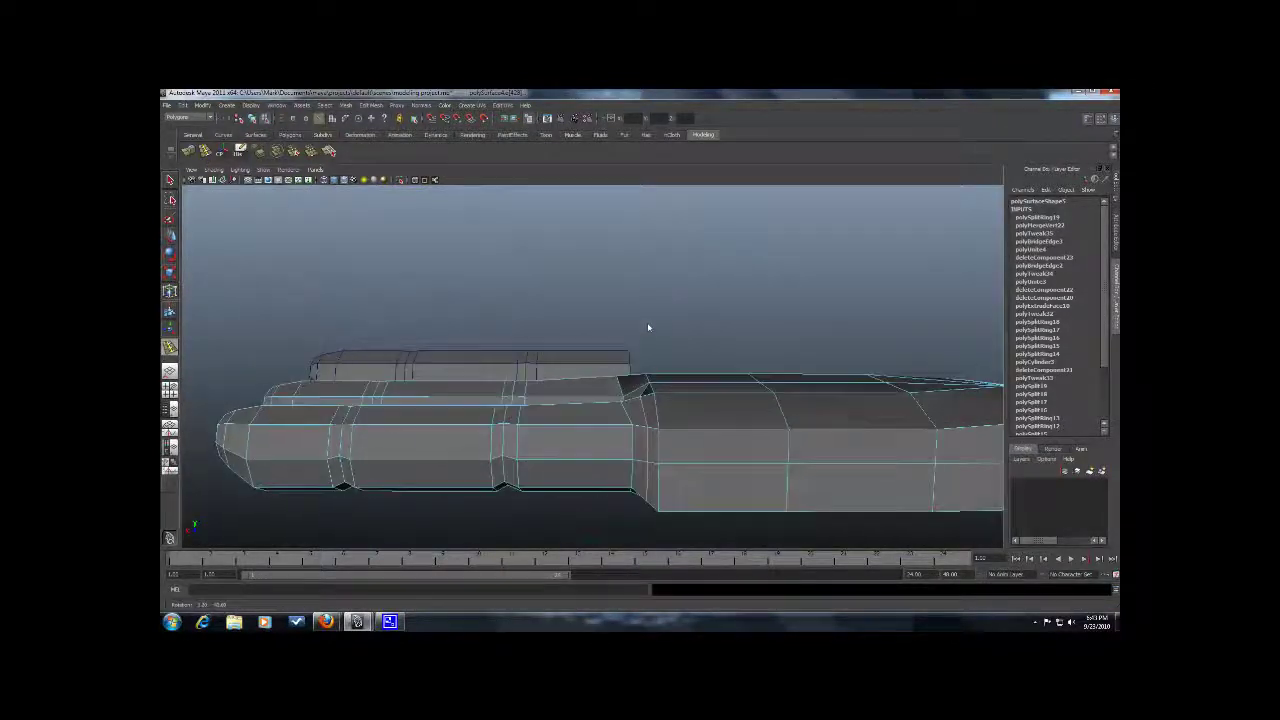
mouse_move(512, 320)
alt+mouse_down()
mouse_move(517, 340)
mouse_move(499, 300)
alt+mouse_up()
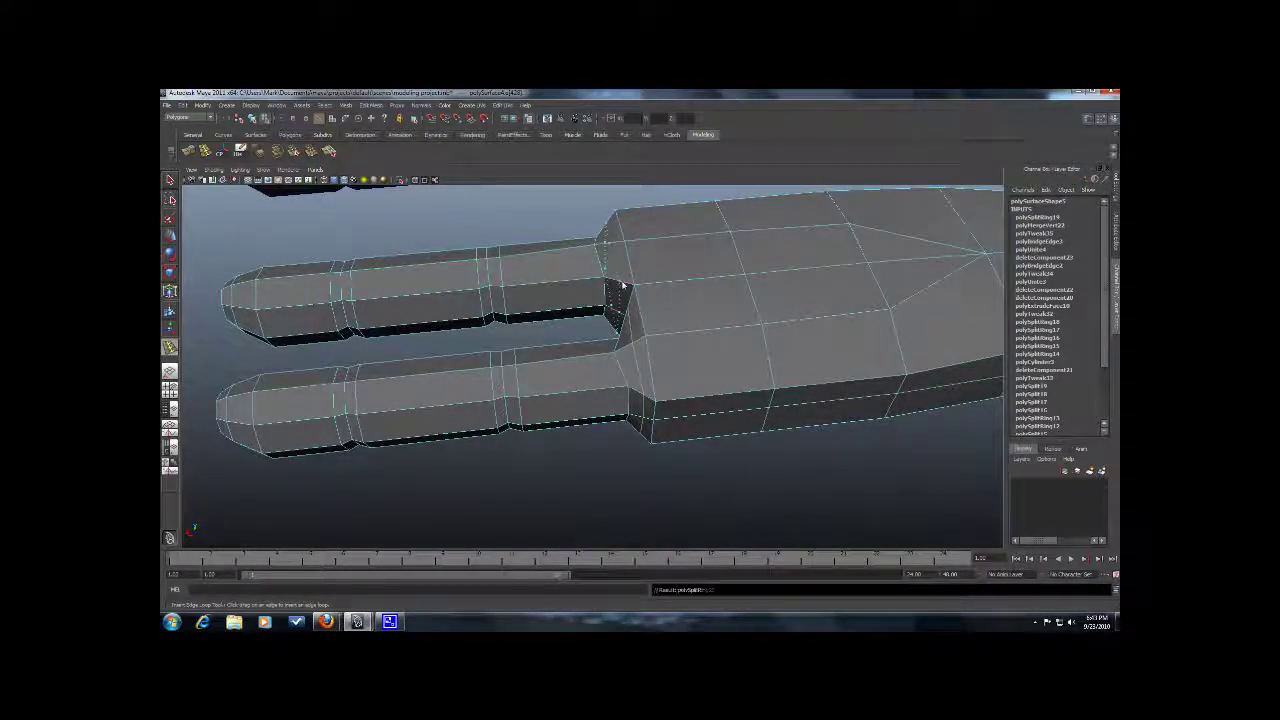
alt+drag(657, 285, 205, 253)
Move the vertices around the finger bases to refine the transition into the palm.
click(168, 240)
alt+drag(455, 300, 566, 306)
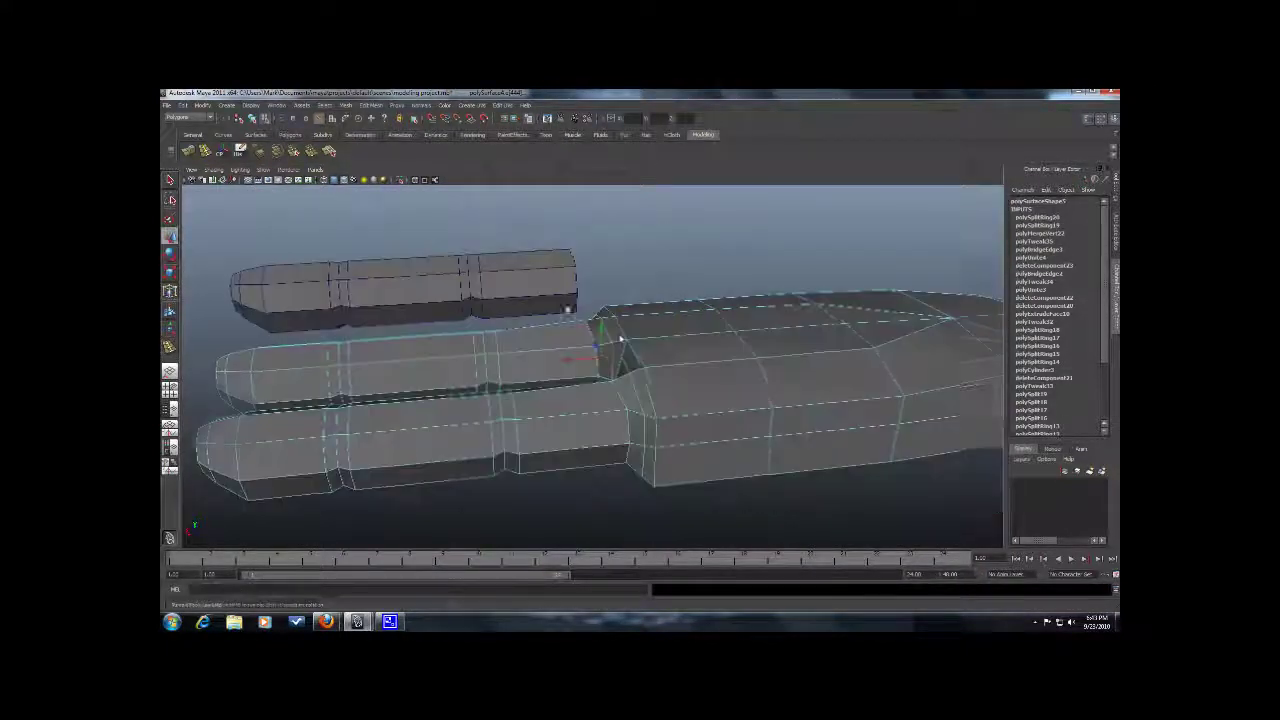
right_drag(625, 363, 592, 363)
alt+drag(700, 404, 428, 452)
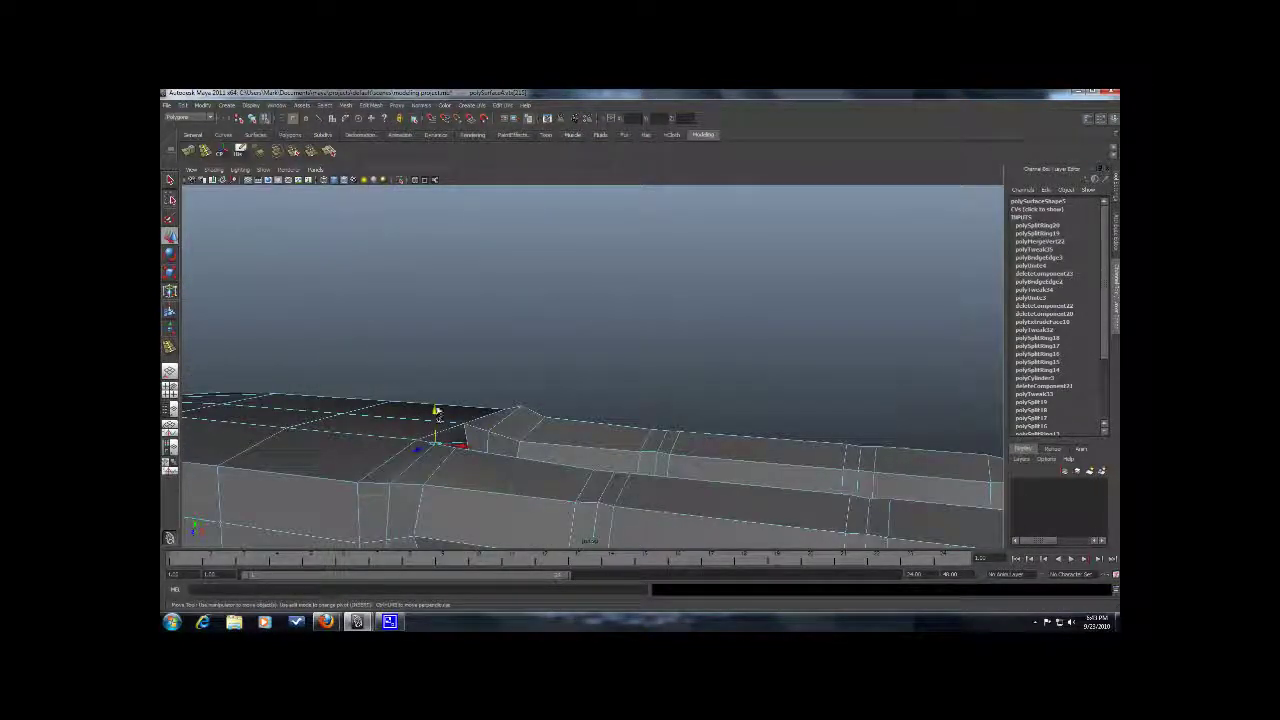
alt+drag(462, 411, 569, 413)
Preview the hand mesh with smoothing in object mode, and restore the unsmoothed display.
right_drag(569, 412, 622, 380)
key(3)
click(699, 431)
alt+drag(703, 436, 705, 407)
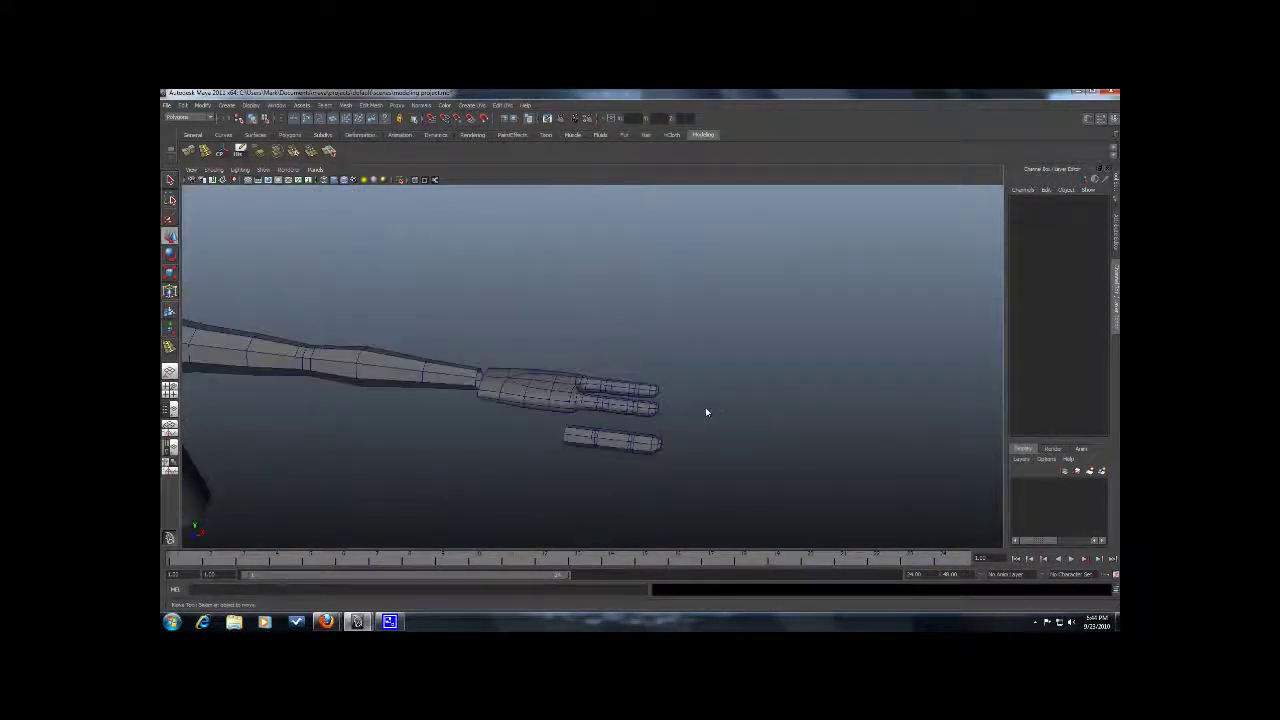
click(594, 406)
key(1)
Delete the faces of the base segment of the spare finger to shorten it into a thumb.
alt+right_drag(594, 406, 702, 363)
click(701, 363)
alt+drag(672, 377, 763, 362)
click(790, 405)
alt+drag(790, 405, 681, 335)
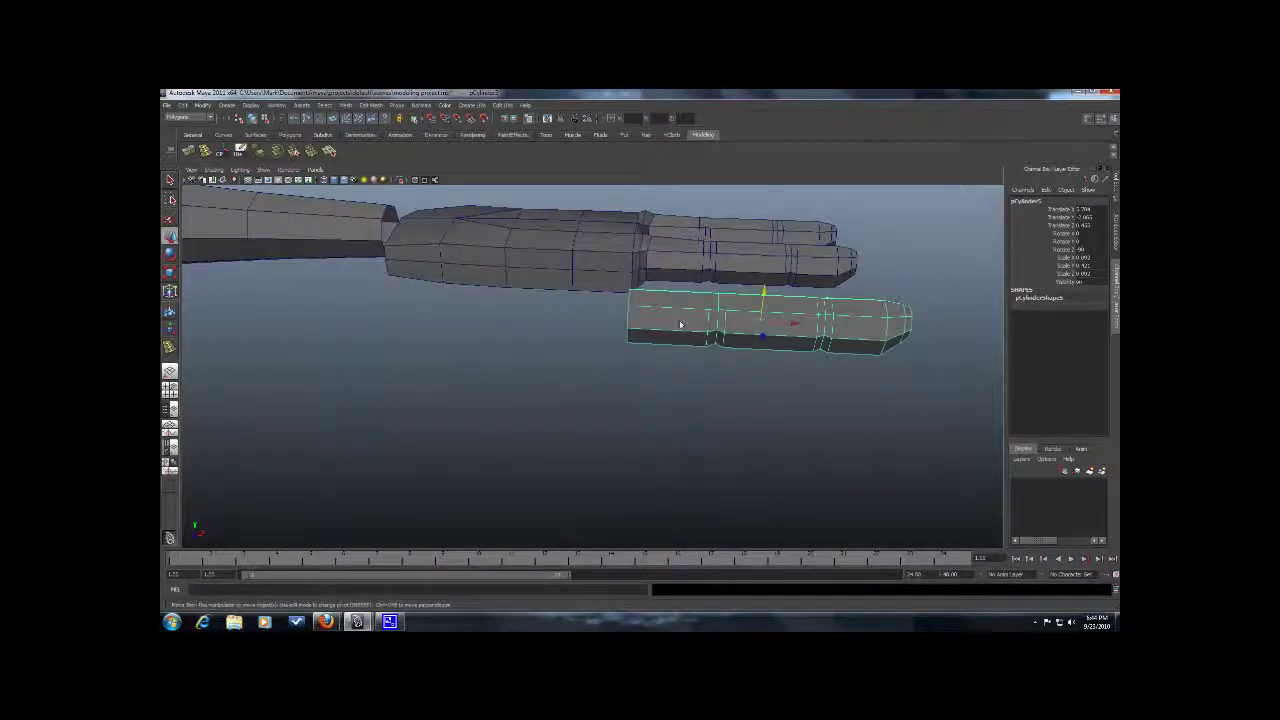
right_click(680, 333)
click(641, 320)
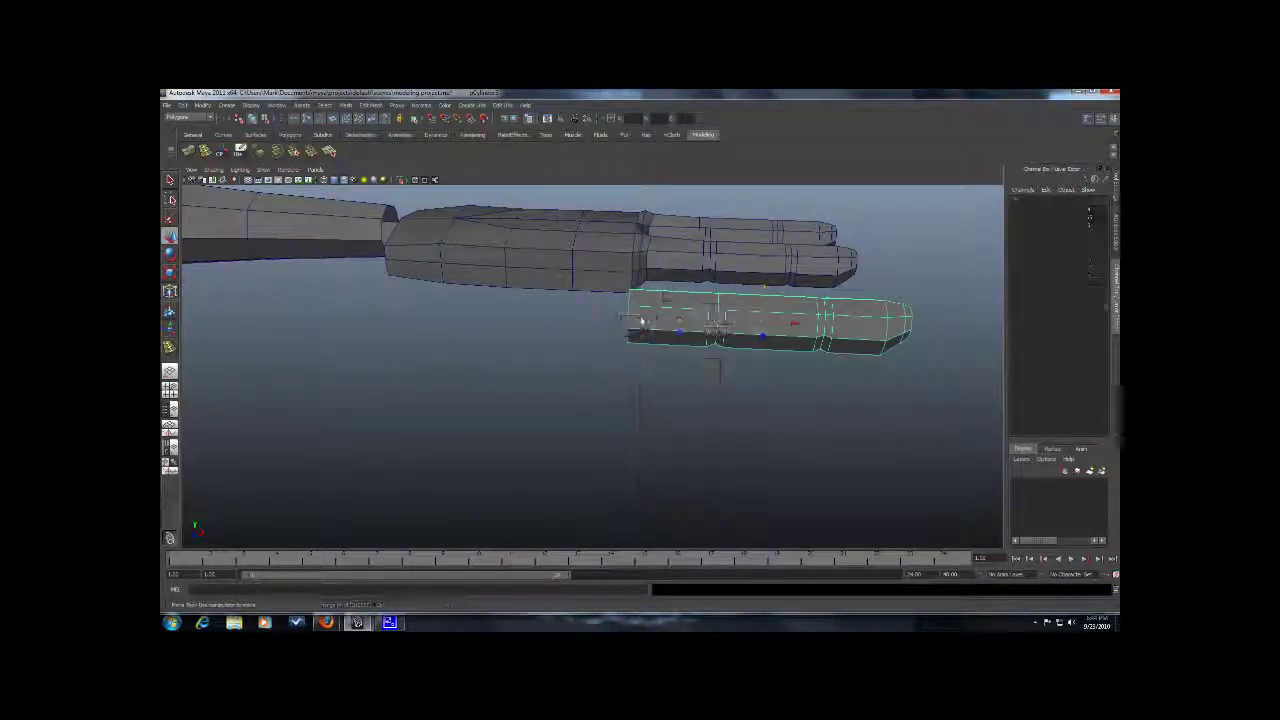
drag(713, 386, 749, 380)
key(w)
key(Delete)
key(F8)
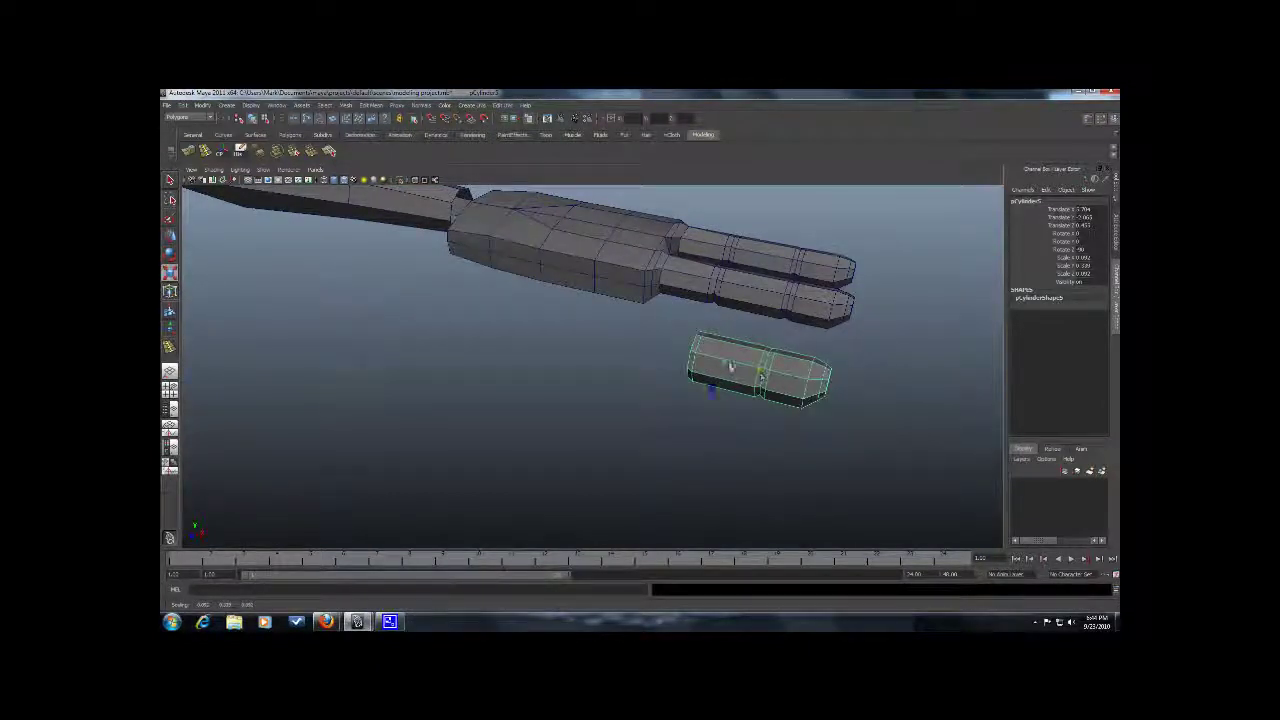
Scale down the shortened thumb and move it beside the palm's side edge.
drag(721, 365, 716, 366)
alt+drag(716, 366, 777, 412)
key(w)
drag(651, 527, 600, 332)
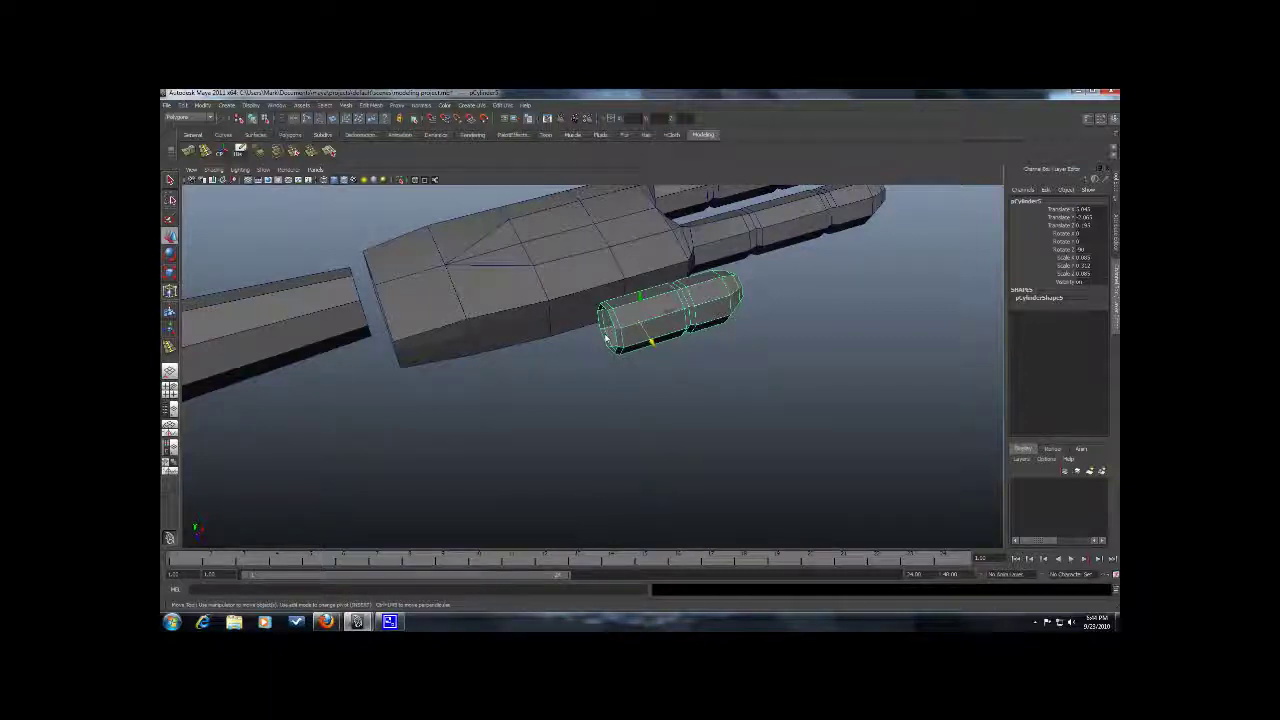
Pull the palm's side vertices near the wrist outward on the thumb side to form a thumb base.
click(553, 313)
alt+drag(616, 286, 572, 318)
right_drag(594, 275, 556, 276)
click(568, 279)
drag(568, 314, 567, 329)
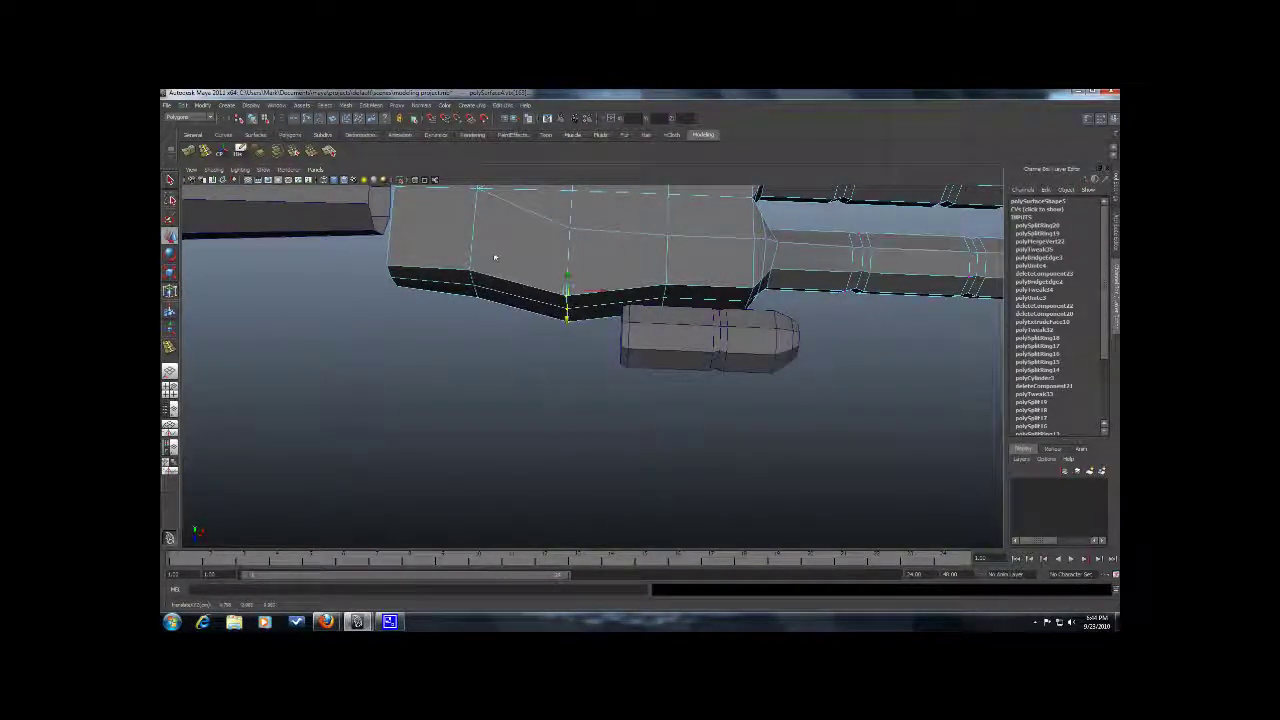
drag(505, 316, 500, 352)
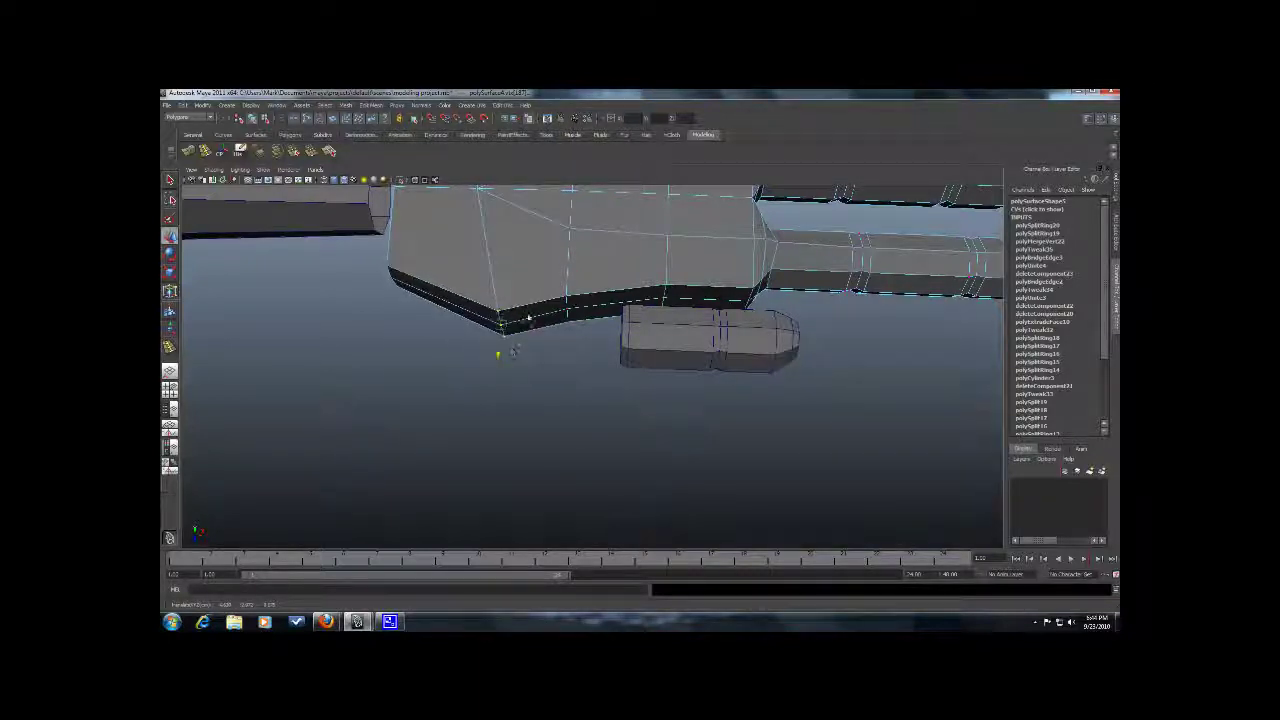
scroll(572, 341, down, 5)
click(660, 395)
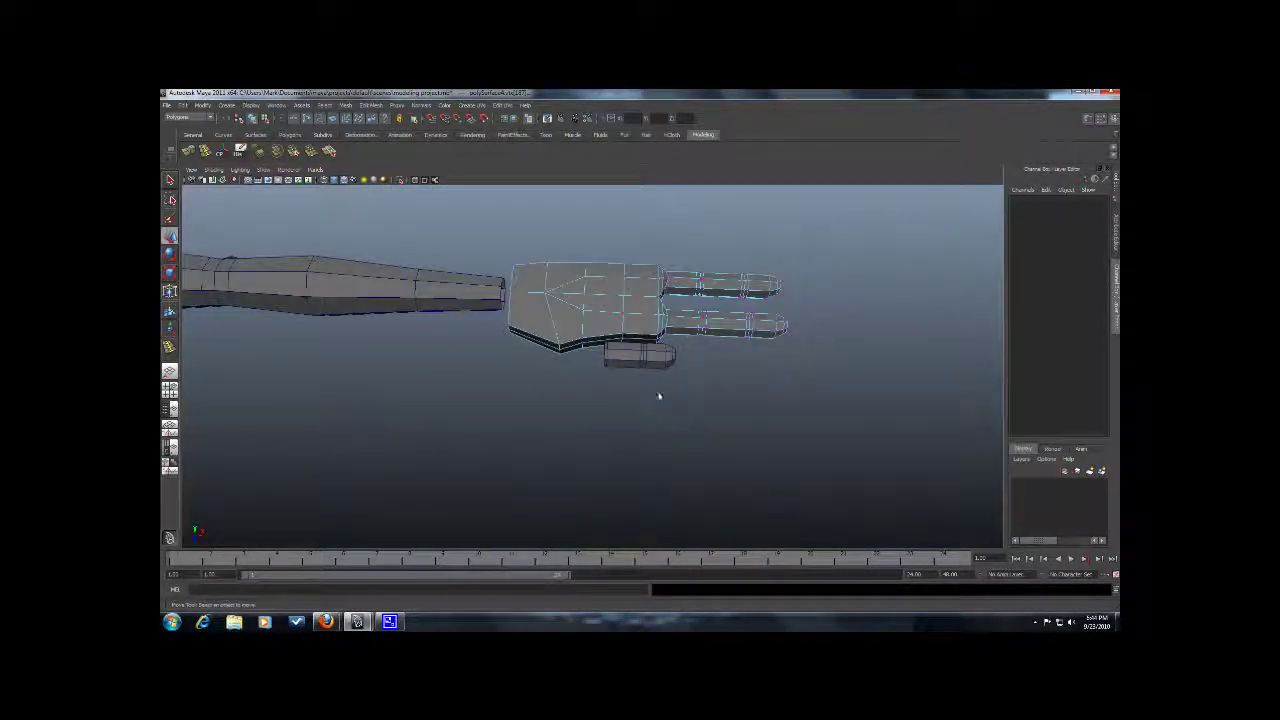
Return the hand to object mode and examine the reshaped palm in the unsmoothed display.
alt+drag(660, 395, 611, 306)
right_drag(606, 314, 630, 303)
click(630, 303)
click(531, 359)
alt+drag(532, 361, 651, 341)
click(585, 339)
key(1)
Rotate the thumb to angle away from the fingers and move it slightly outward from the palm.
scroll(640, 381, up, 5)
click(623, 386)
click(643, 334)
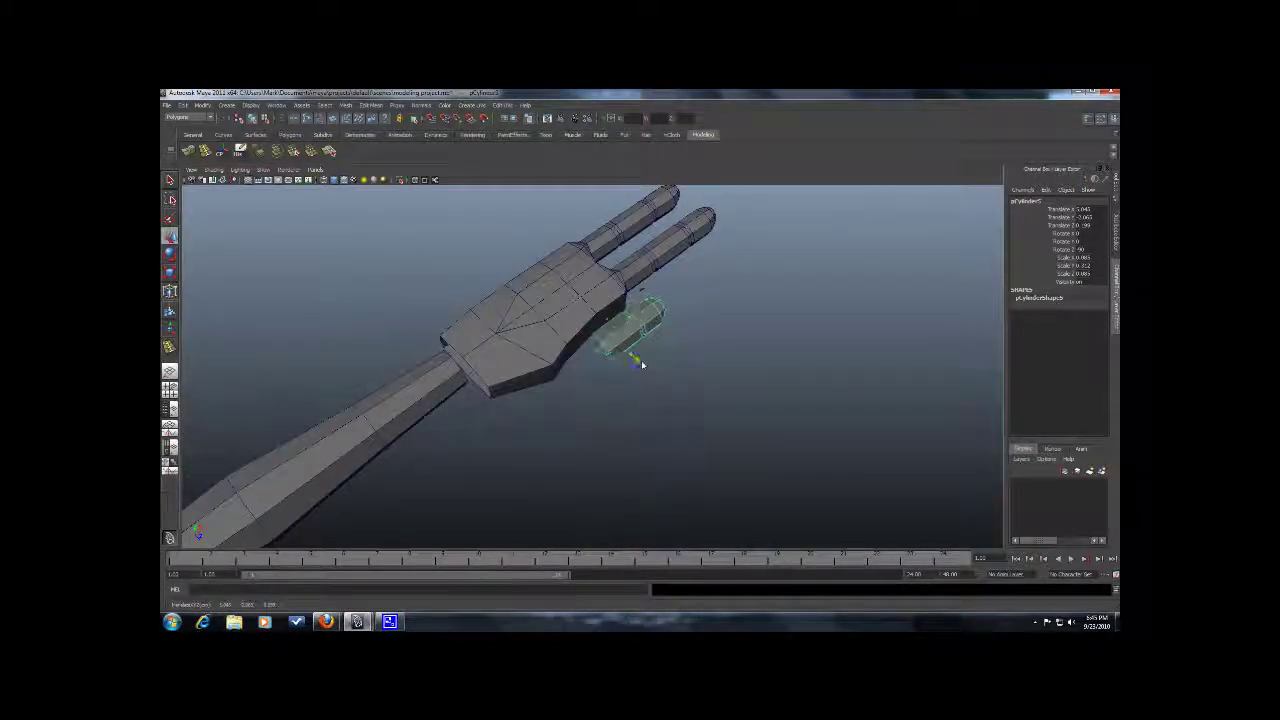
key(w)
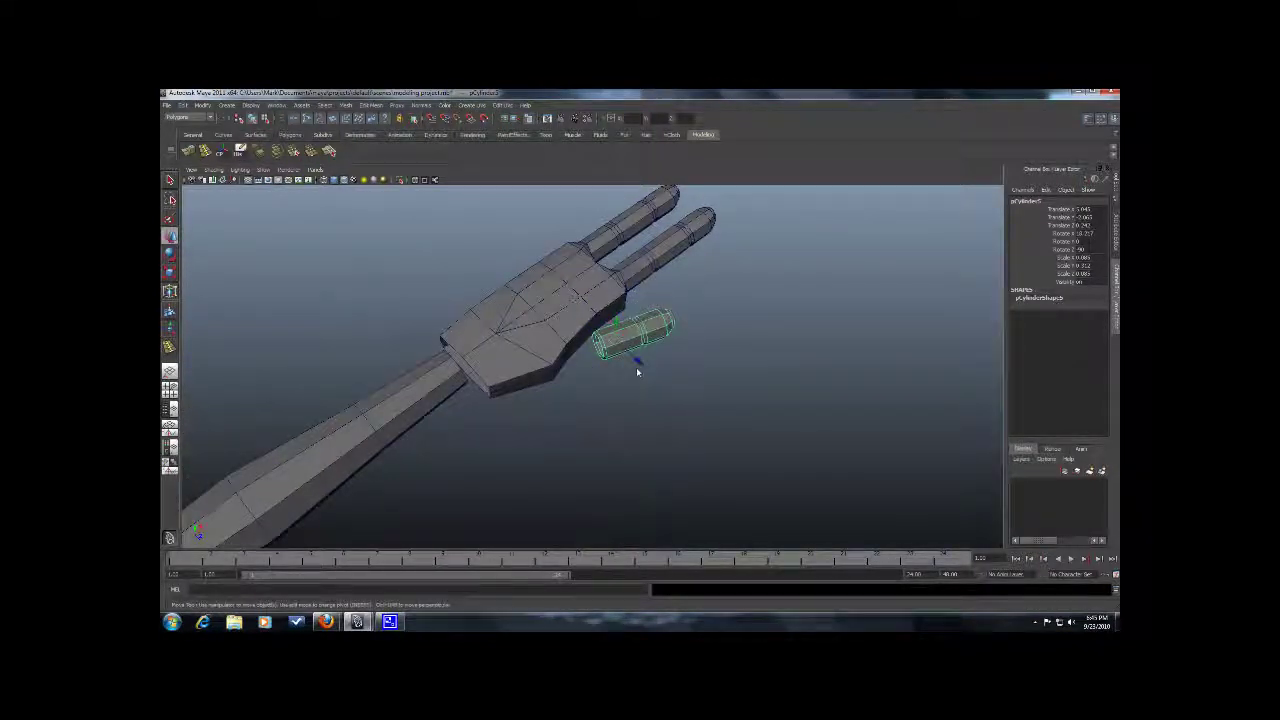
alt+drag(643, 369, 614, 314)
click(674, 407)
Select the row of vertices across the palm nearest the fingers' base row and move it toward the wrist.
scroll(674, 407, up, 5)
alt+middle_drag(614, 314, 670, 304)
alt+drag(670, 304, 530, 290)
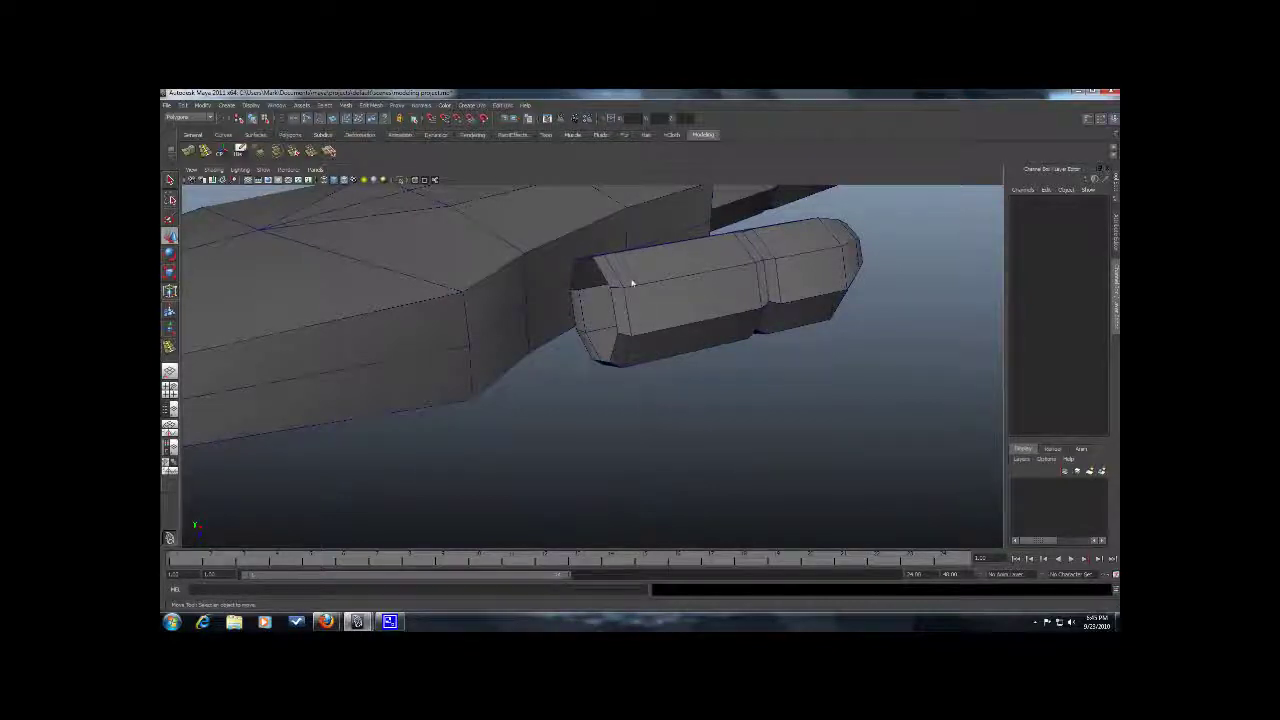
alt+drag(466, 310, 529, 291)
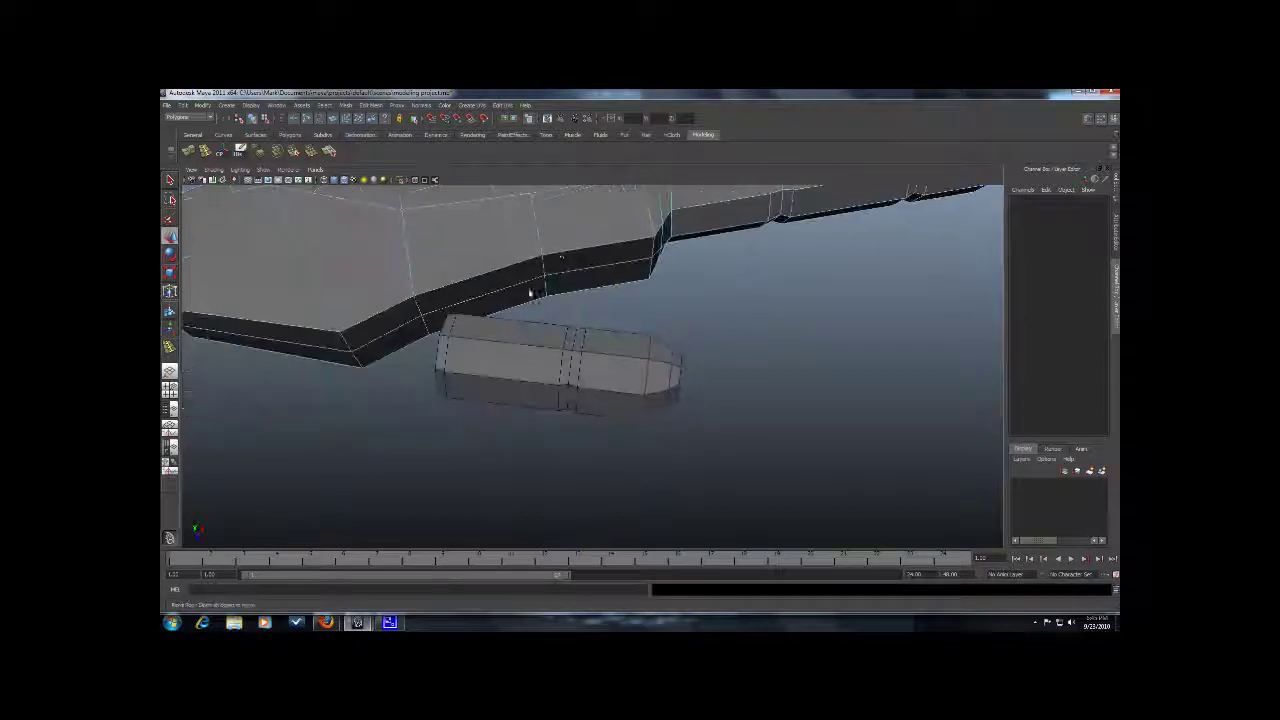
click(541, 256)
scroll(557, 256, down, 6)
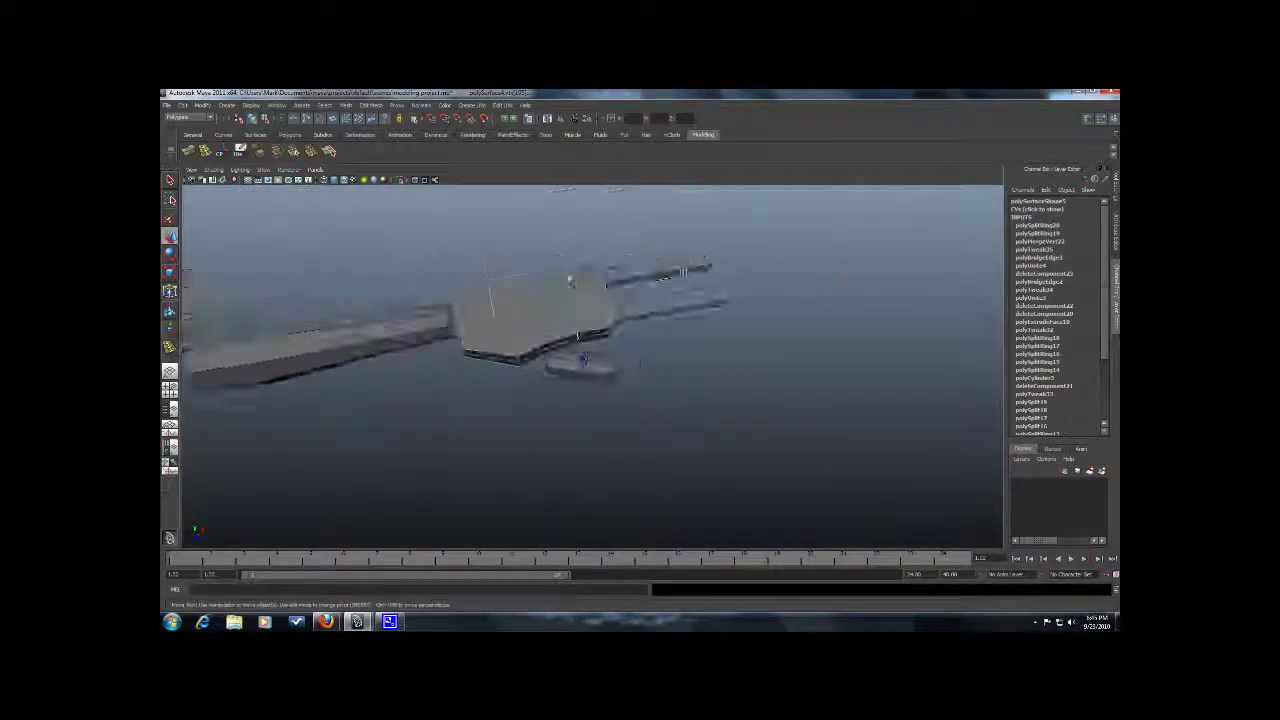
alt+drag(569, 277, 561, 308)
alt+drag(589, 456, 612, 298)
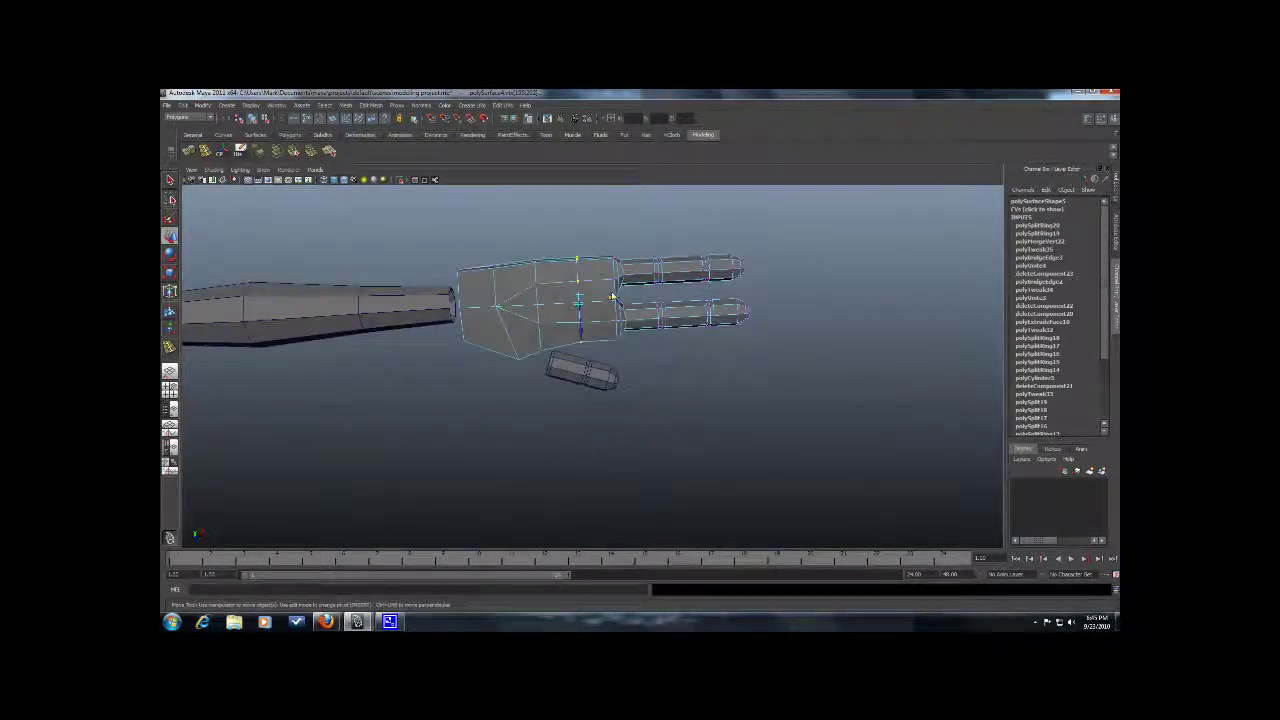
alt+drag(578, 371, 543, 394)
Move the thumb closer to the wrist and adjust its scale beside the palm.
scroll(510, 362, down, 4)
scroll(543, 360, up, 4)
scroll(560, 337, up, 5)
click(585, 373)
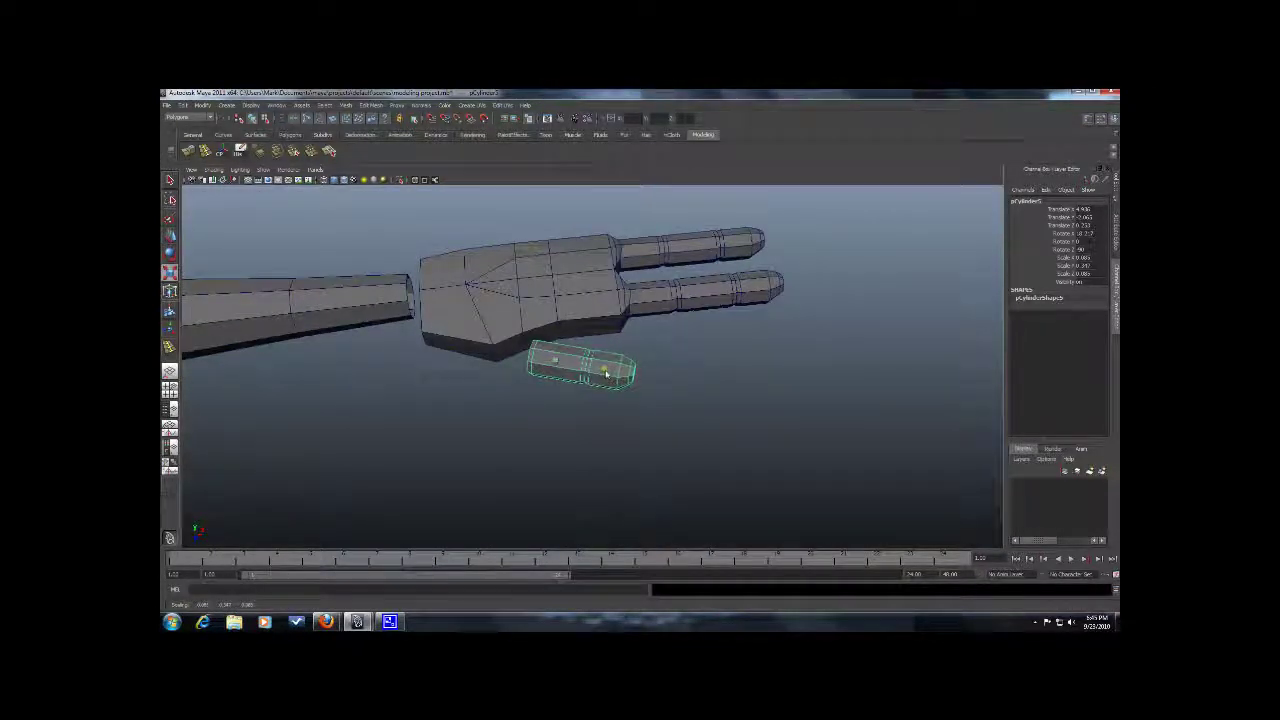
click(712, 407)
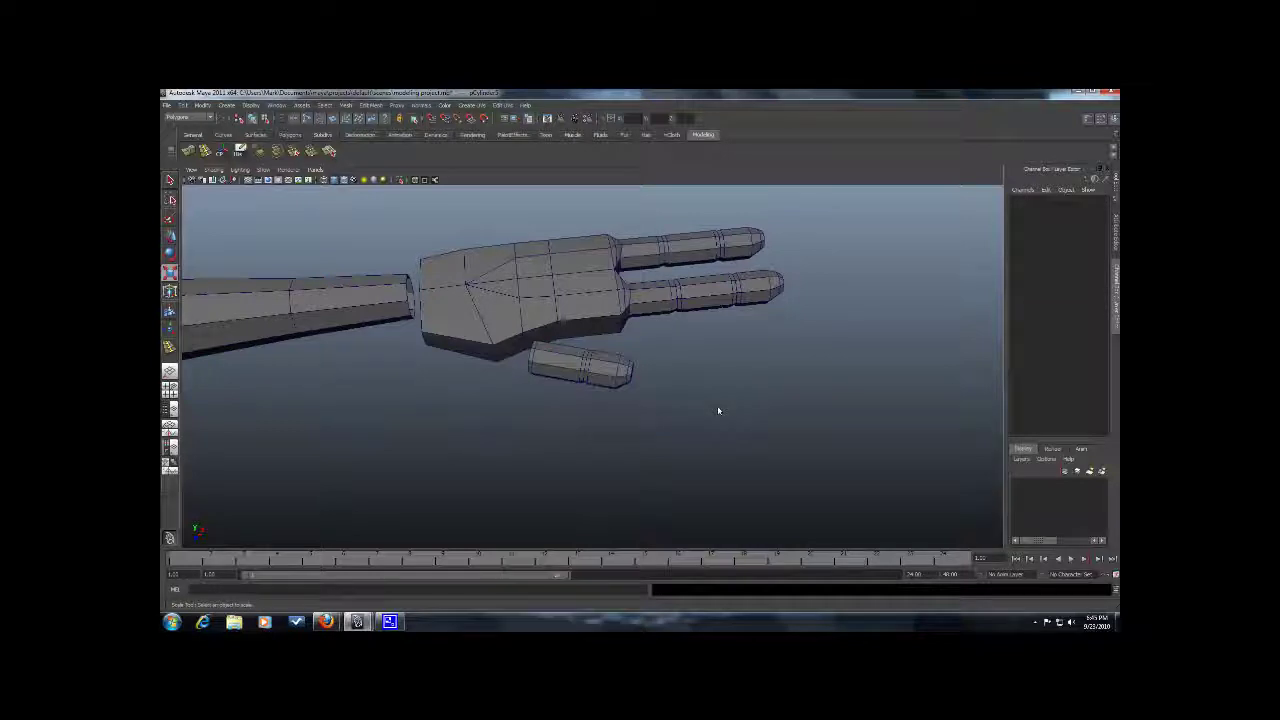
Rotate the thumb to change its tilt relative to the palm.
alt+drag(717, 405, 558, 352)
click(602, 369)
key(e)
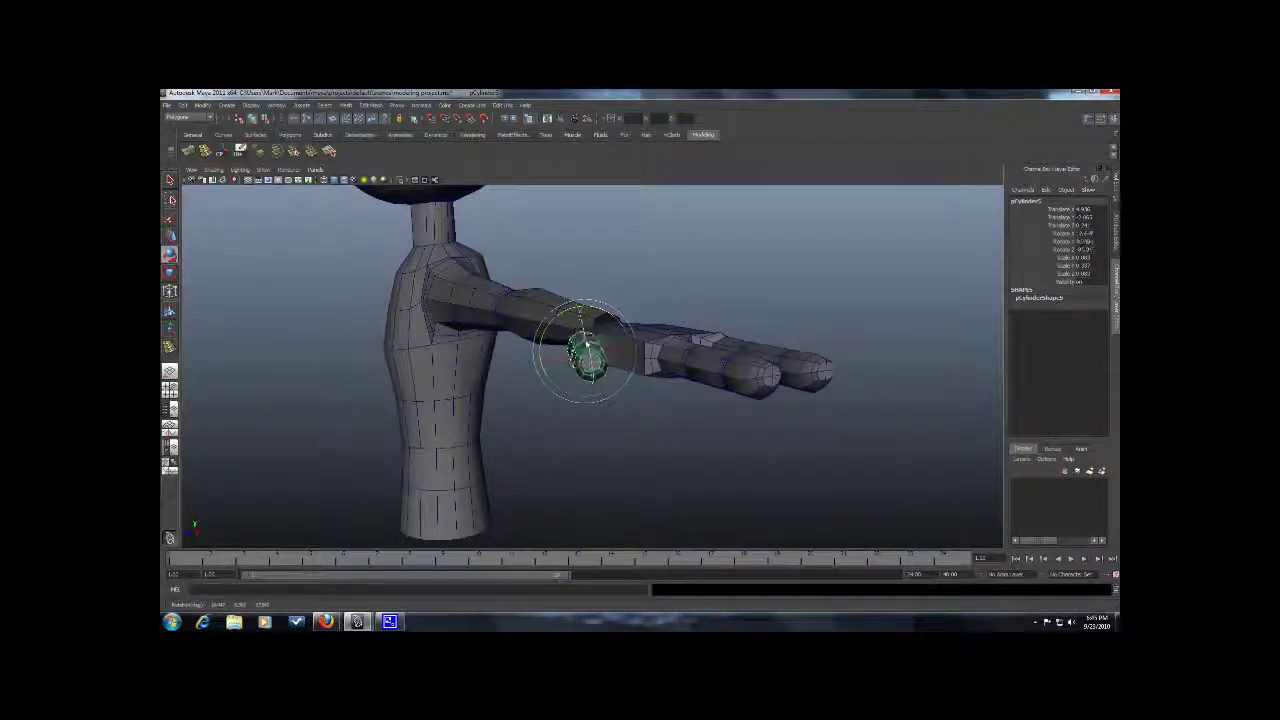
alt+drag(648, 385, 600, 370)
click(700, 437)
click(600, 370)
key(f)
Reposition the thumb beside the palm's angled side edge.
alt+drag(737, 434, 543, 366)
click(630, 420)
alt+drag(636, 423, 608, 385)
click(597, 372)
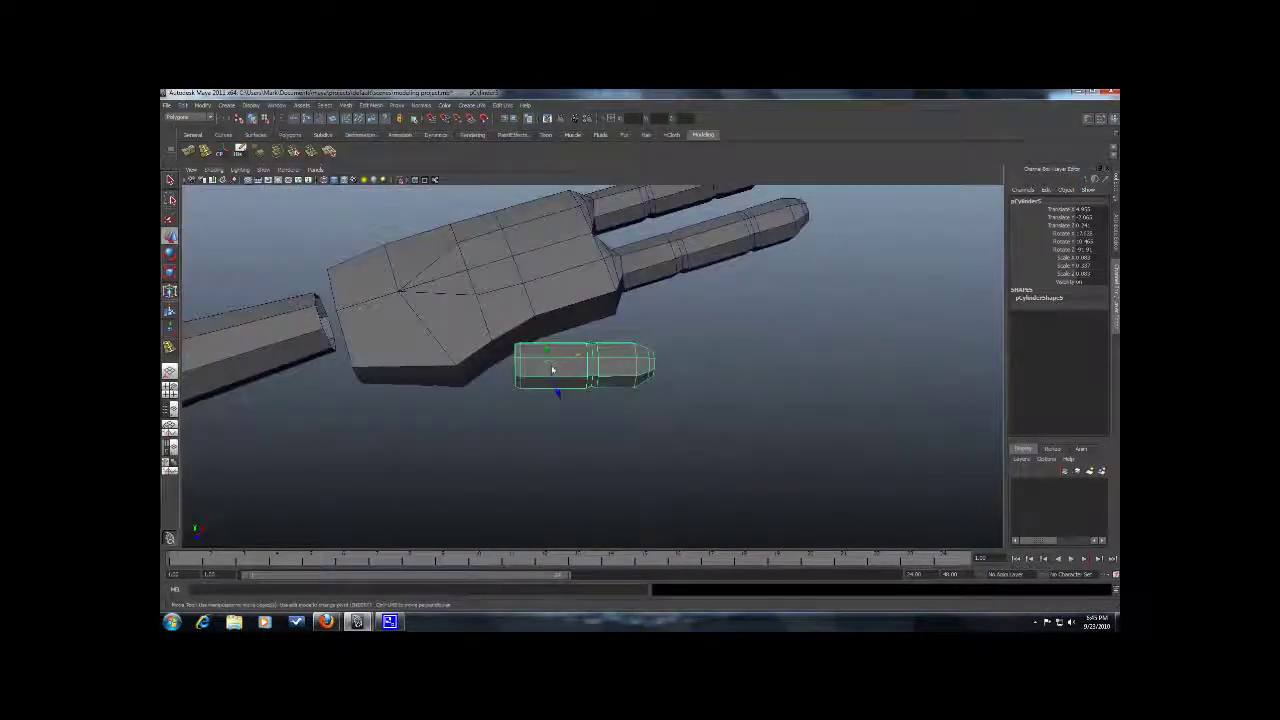
click(577, 429)
alt+drag(577, 429, 587, 386)
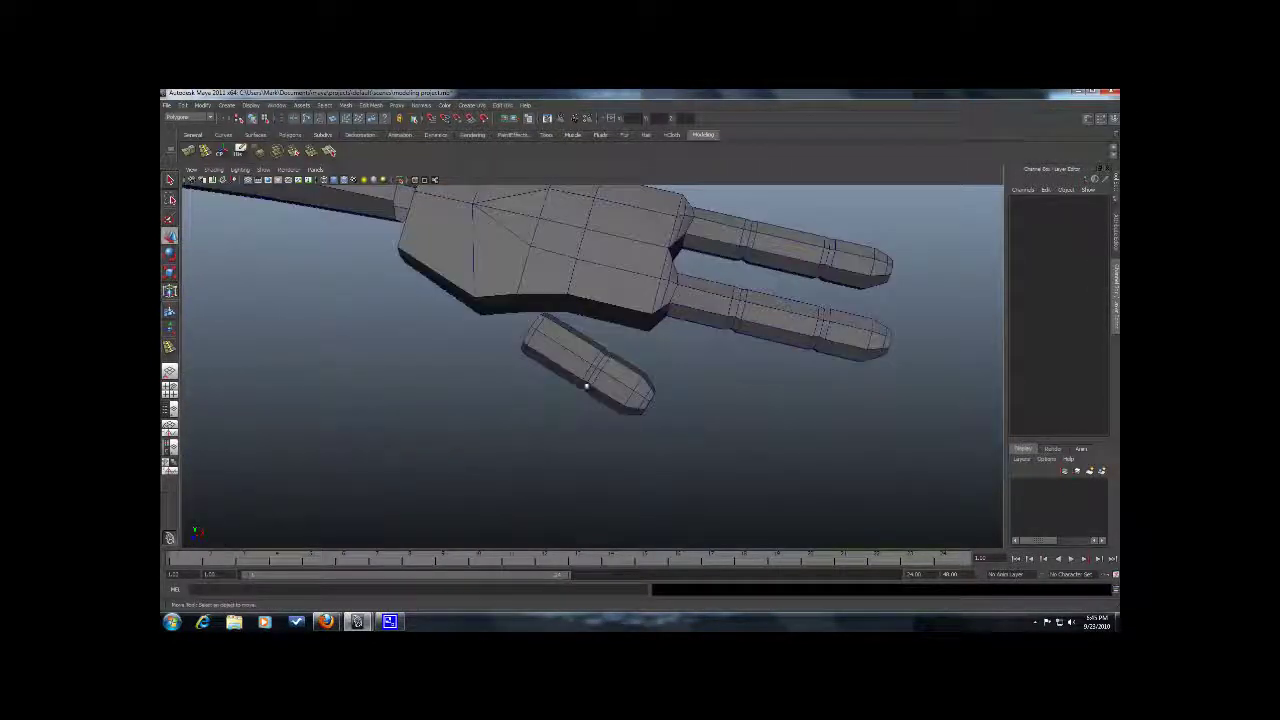
Refine the thumb's rotation, scale and position beside the palm.
click(587, 386)
key(w)
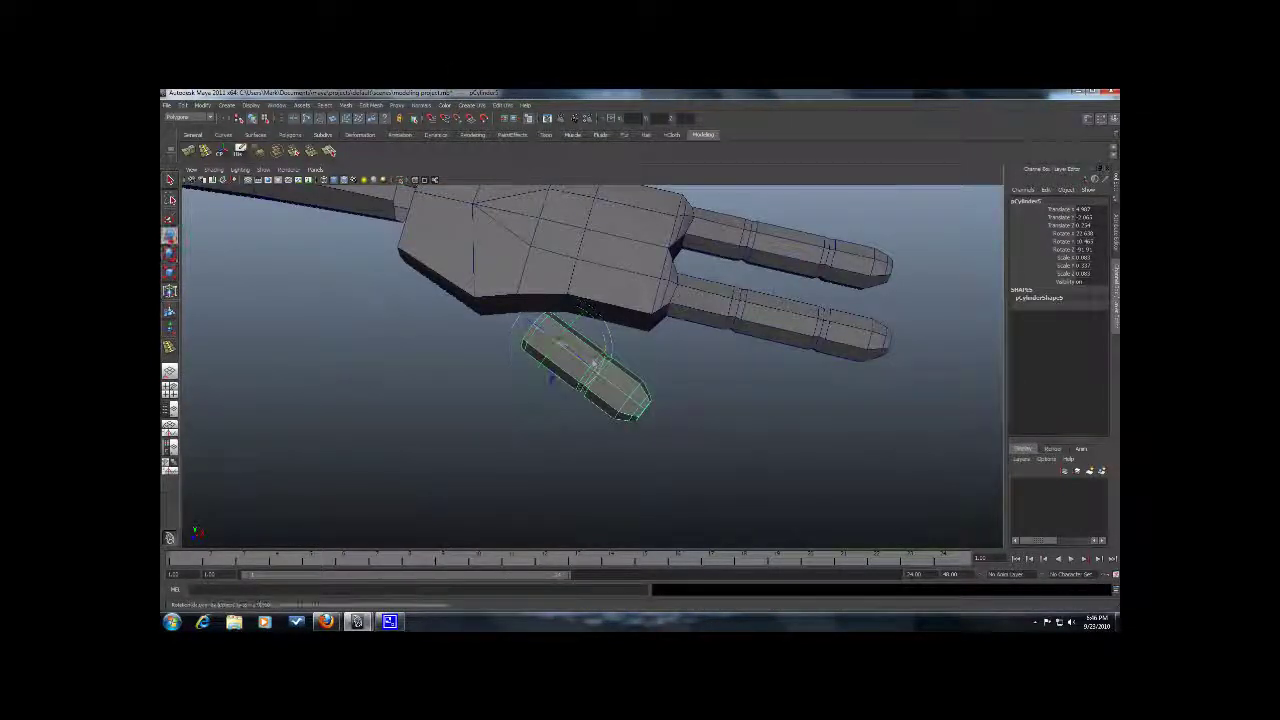
alt+drag(684, 417, 597, 346)
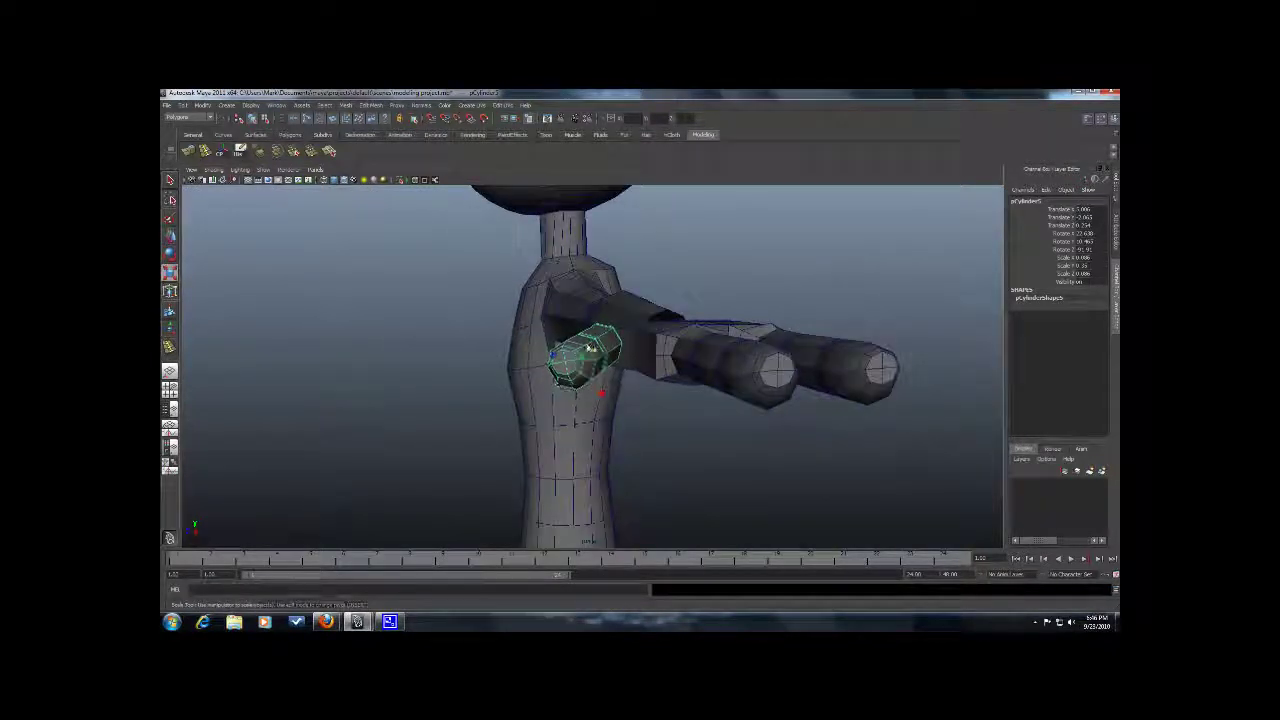
alt+drag(658, 374, 675, 402)
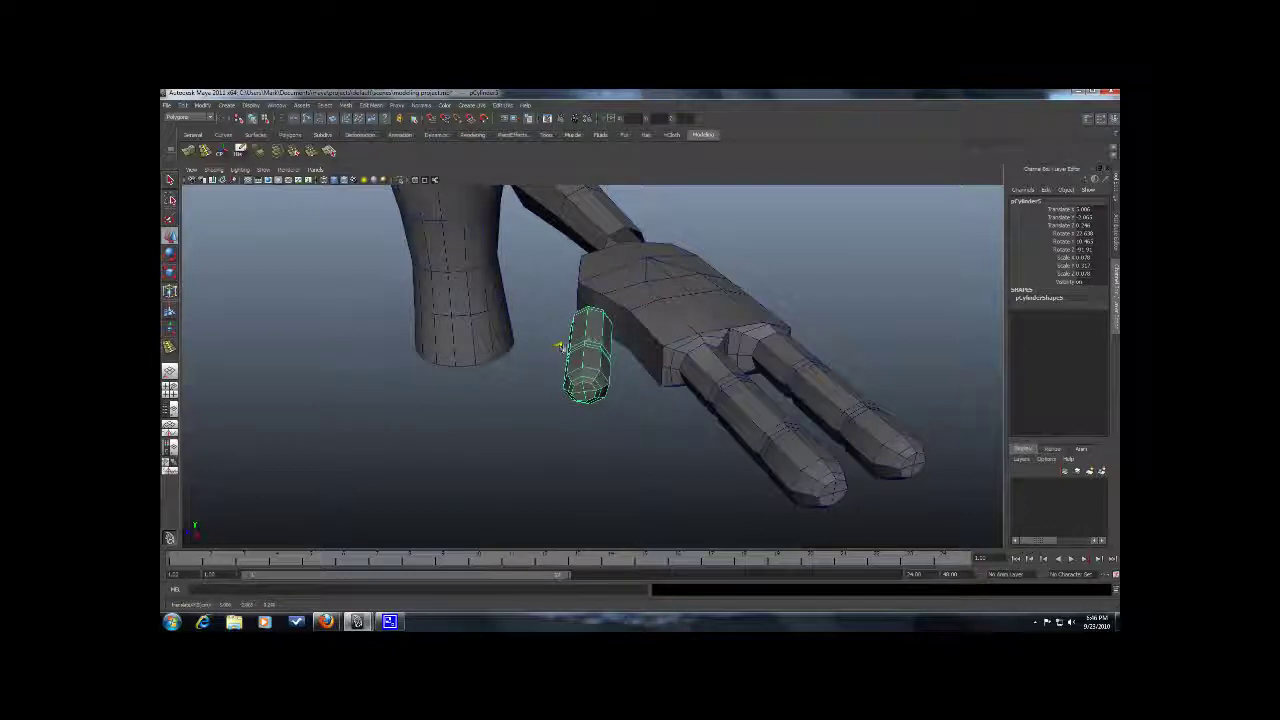
Adjust the vertical edge on the palm's thumb side and delete the side faces where the thumb attaches.
alt+drag(585, 322, 590, 265)
click(568, 298)
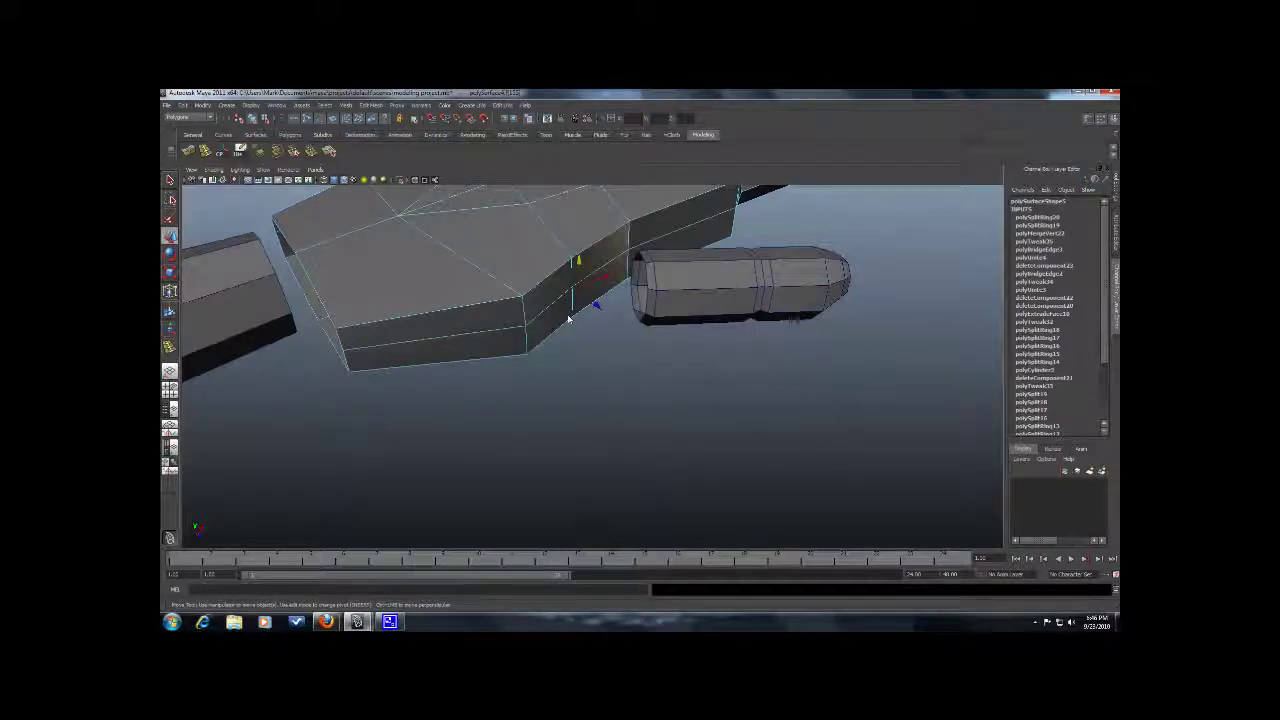
click(570, 320)
mouse_move(571, 323)
alt+mouse_down()
mouse_move(500, 363)
mouse_move(586, 338)
alt+mouse_up()
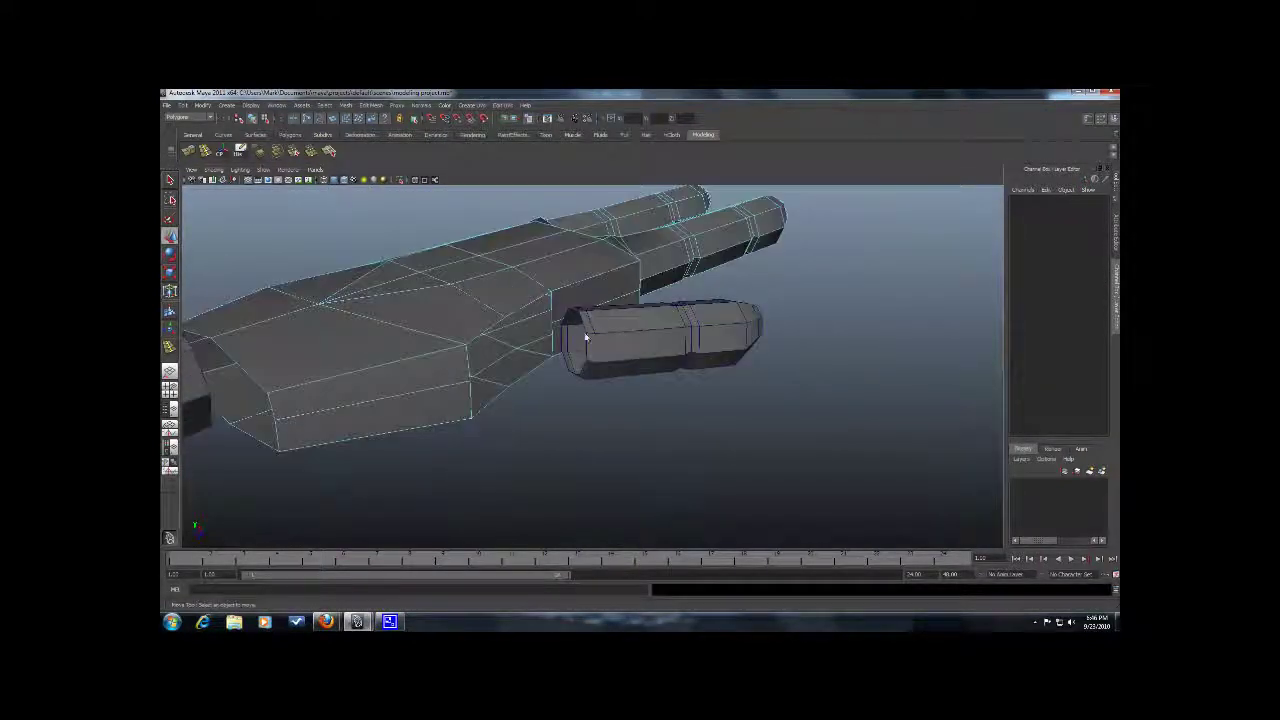
Combine the thumb and the hand into one mesh.
right_drag(587, 339, 627, 319)
click(624, 323)
shift+click(472, 299)
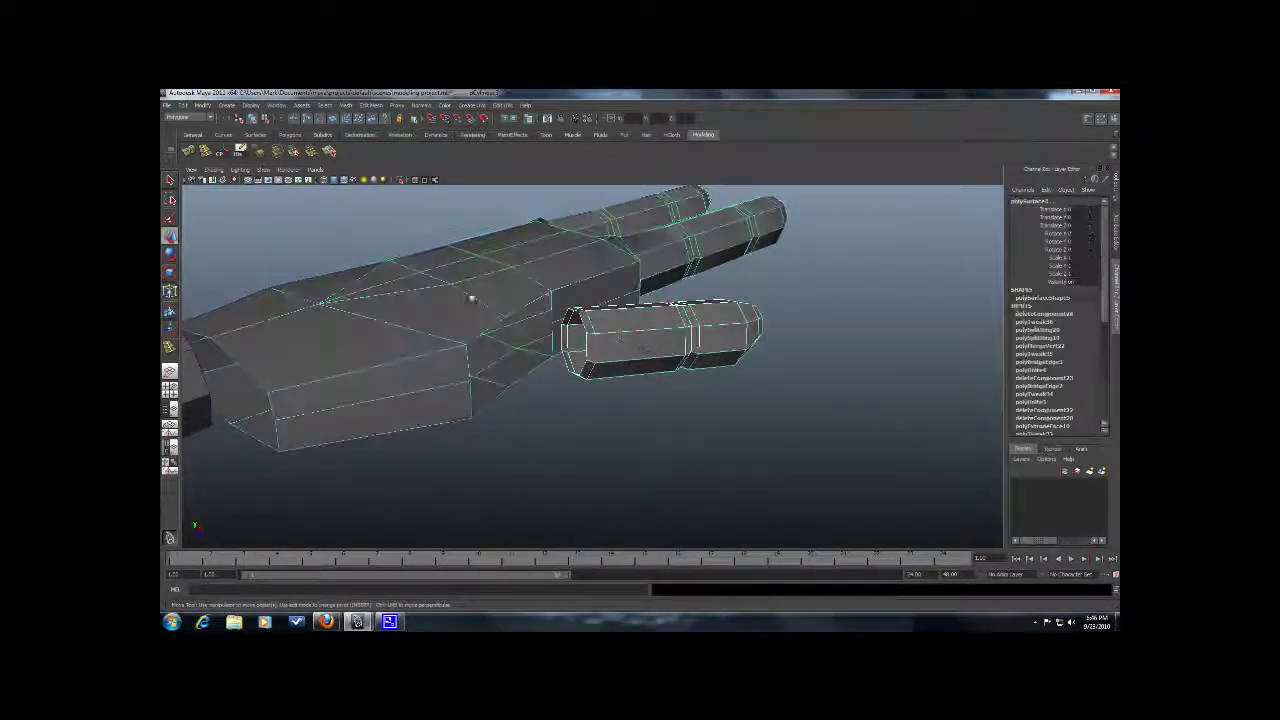
click(346, 105)
click(373, 122)
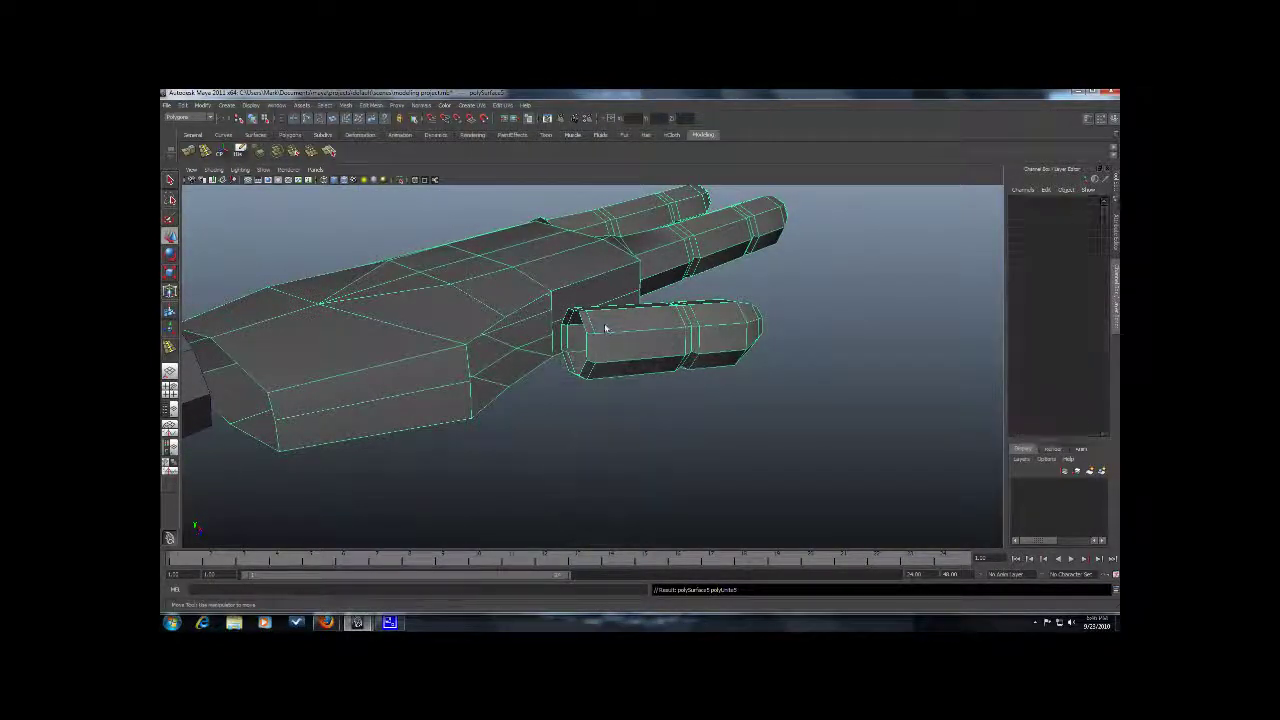
Bridge the open border edges of the thumb and the palm.
key(w)
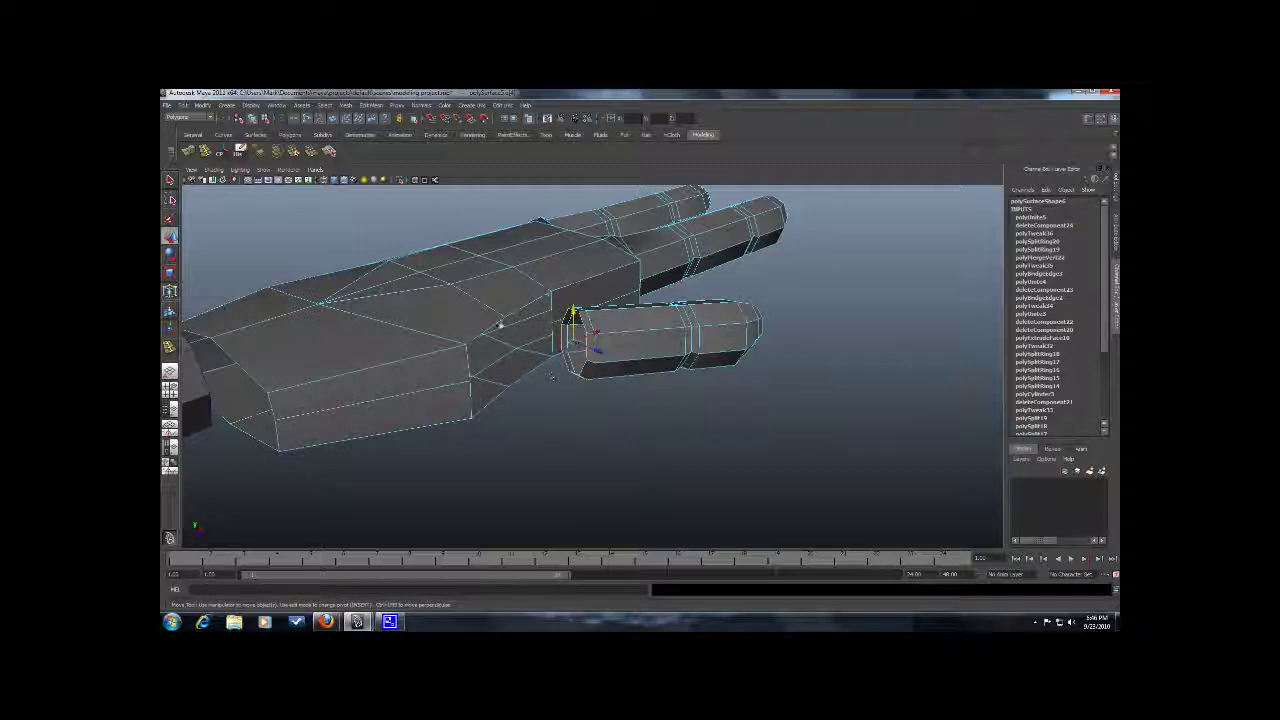
click(371, 105)
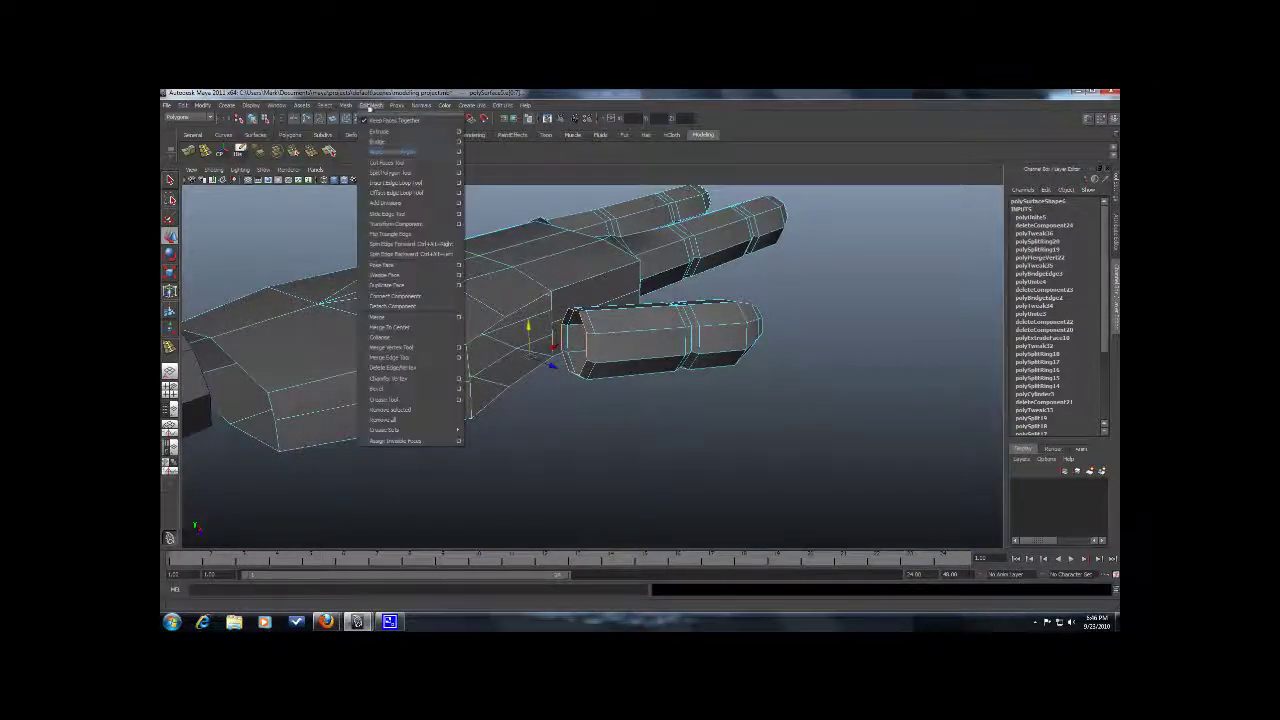
click(387, 146)
Return the hand to object mode and examine the attached thumb in the smoothed display.
alt+drag(523, 251, 651, 310)
right_drag(651, 310, 694, 294)
key(3)
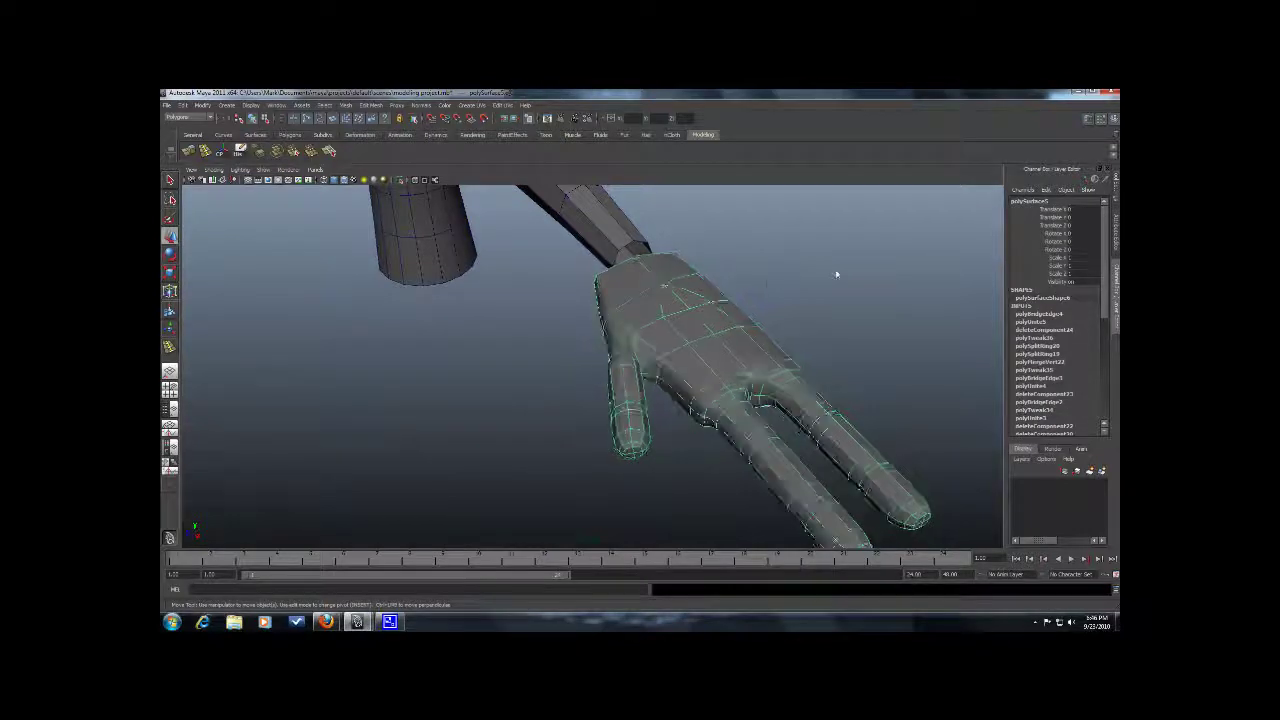
click(820, 310)
scroll(820, 310, down, 5)
alt+drag(820, 310, 747, 376)
scroll(747, 376, up, 5)
click(646, 366)
Show the hand unsmoothed and move the vertices where the base of the thumb meets the palm.
key(1)
scroll(646, 358, up, 4)
alt+drag(646, 357, 643, 340)
right_drag(580, 338, 556, 340)
alt+drag(614, 340, 629, 332)
click(598, 338)
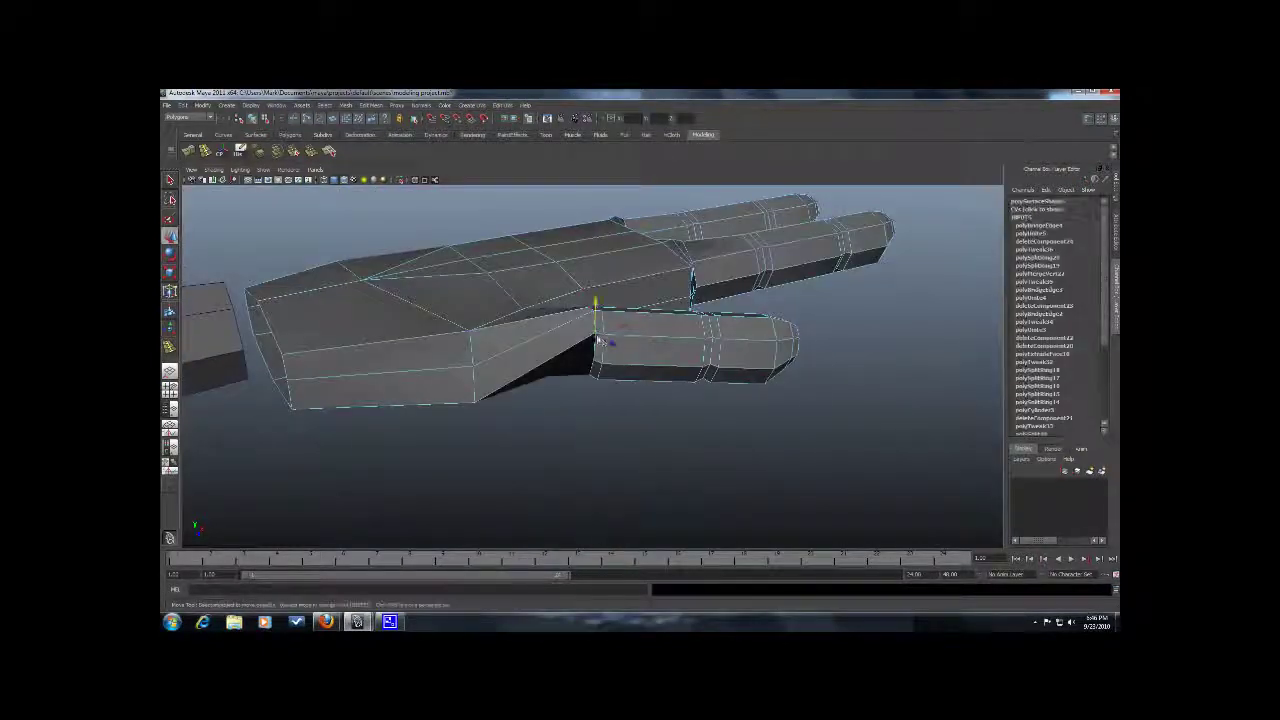
alt+drag(610, 343, 601, 370)
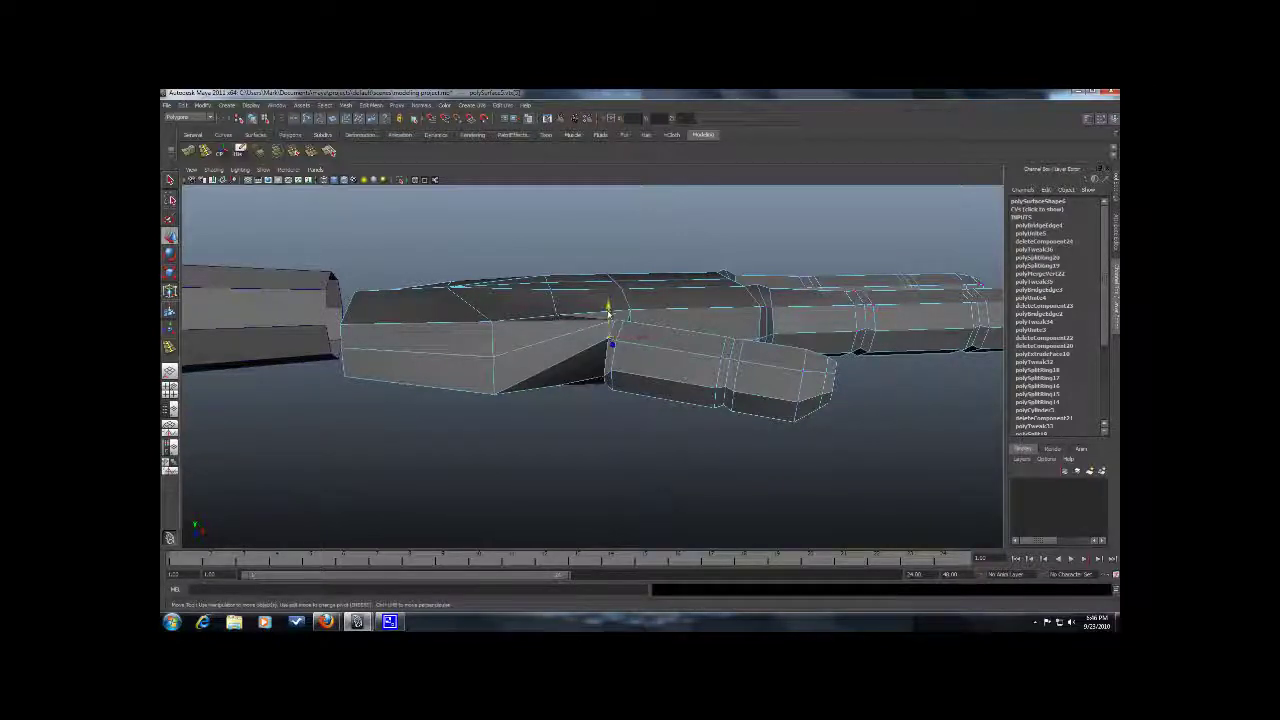
alt+drag(610, 330, 606, 371)
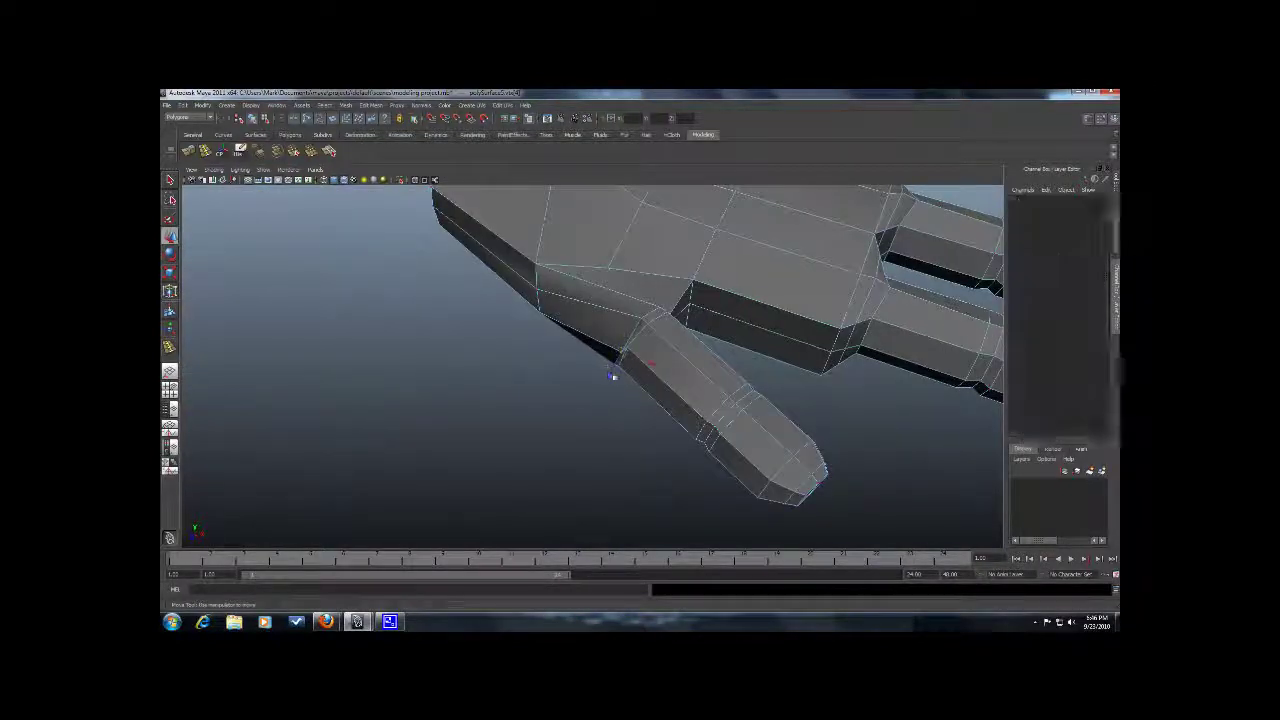
Undo the last vertex change and reposition the vertices on the underside of the thumb's base.
key(ctrl+z)
key(ctrl+a)
drag(545, 389, 695, 330)
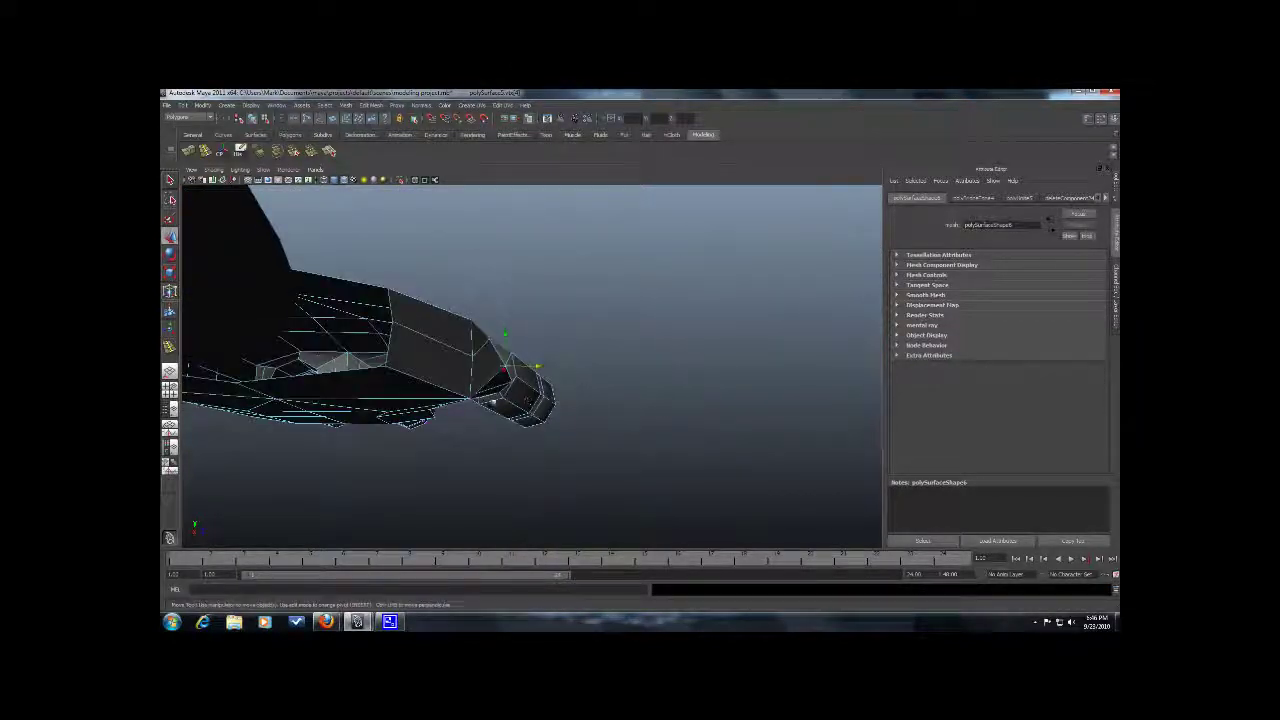
alt+drag(566, 371, 543, 394)
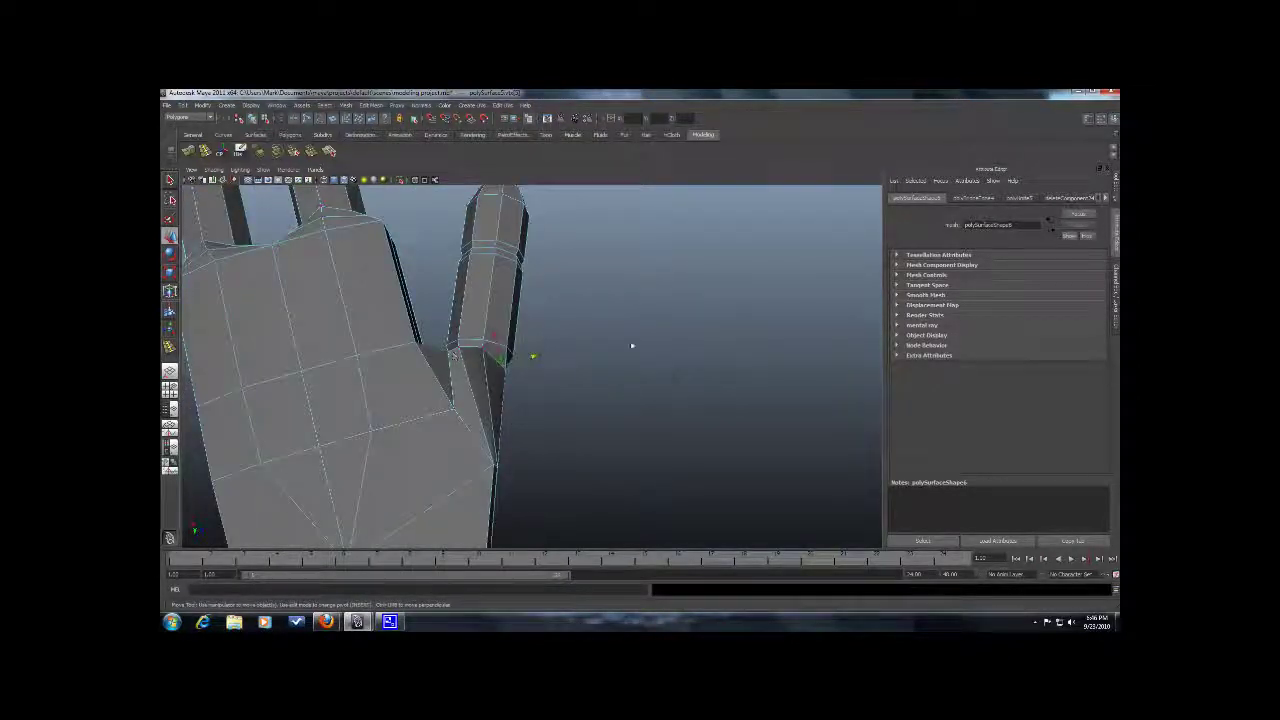
alt+drag(632, 346, 512, 314)
Return to object mode and check the reshaped thumb base in the smoothed display.
right_drag(508, 314, 543, 298)
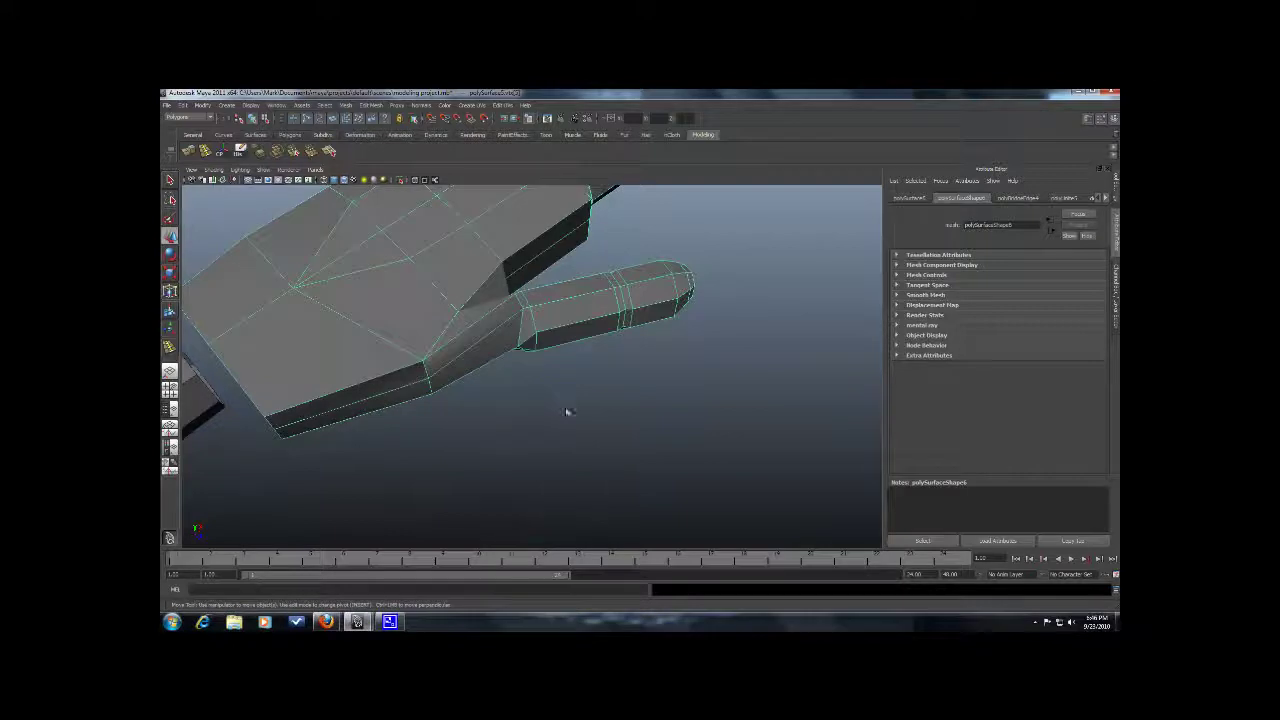
key(3)
click(608, 391)
scroll(495, 366, down, 8)
alt+drag(608, 391, 560, 356)
click(589, 370)
scroll(589, 370, up, 5)
right_drag(589, 370, 550, 365)
click(543, 365)
alt+drag(523, 377, 512, 363)
key(ctrl+z)
scroll(512, 365, up, 2)
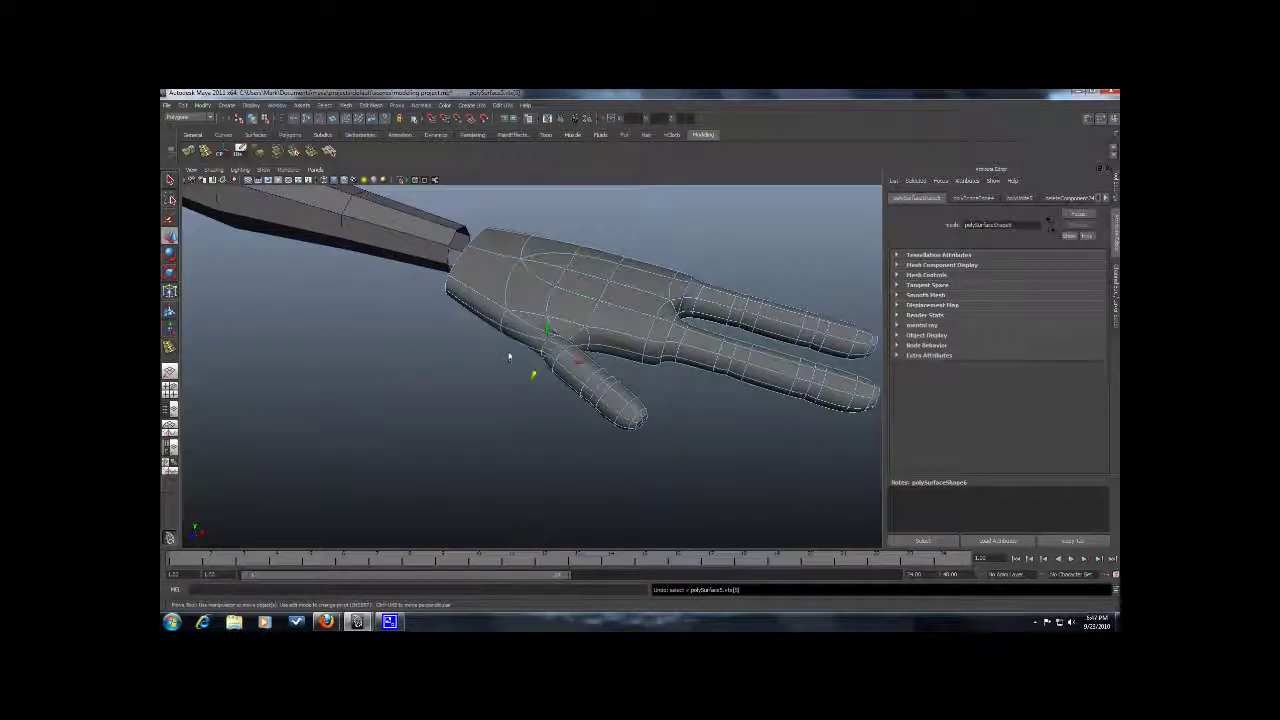
Undo the thumb's vertex edits, the bridge and the combine to separate the thumb from the palm.
key(ctrl+z)
key(ctrl+z)
key(ctrl+z)
key(ctrl+z)
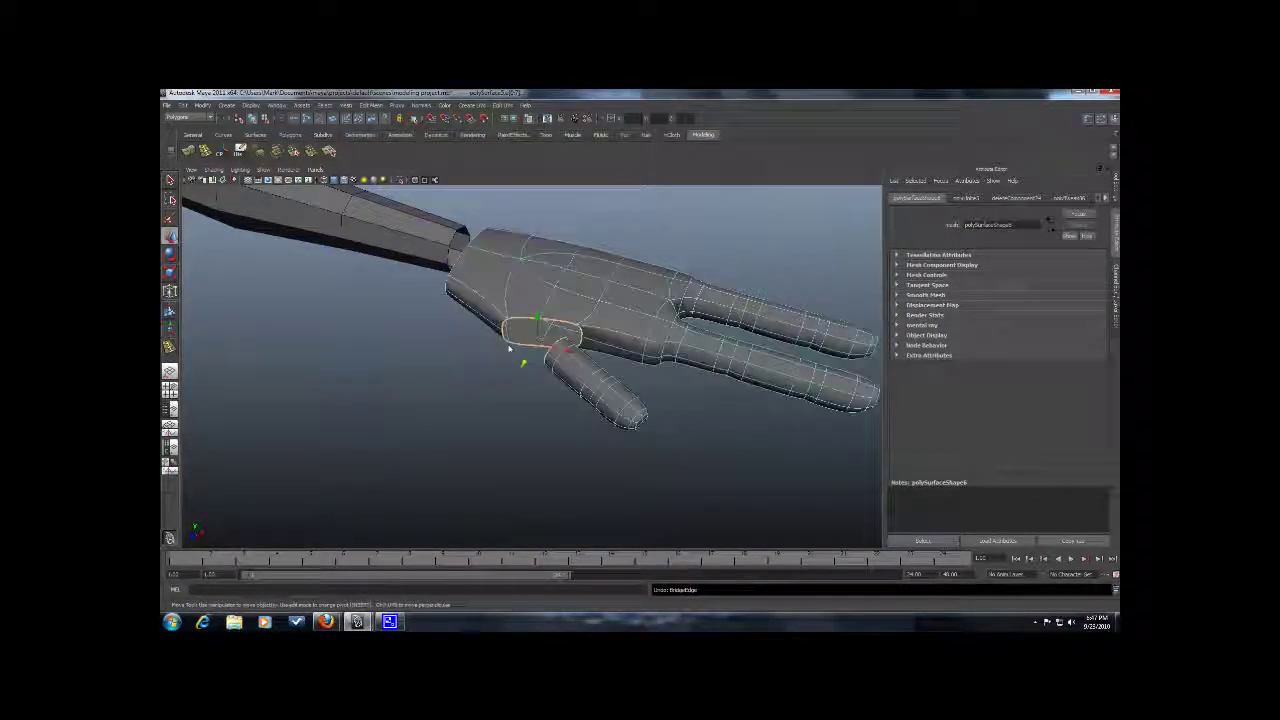
key(ctrl+z)
key(ctrl+z)
key(ctrl+z)
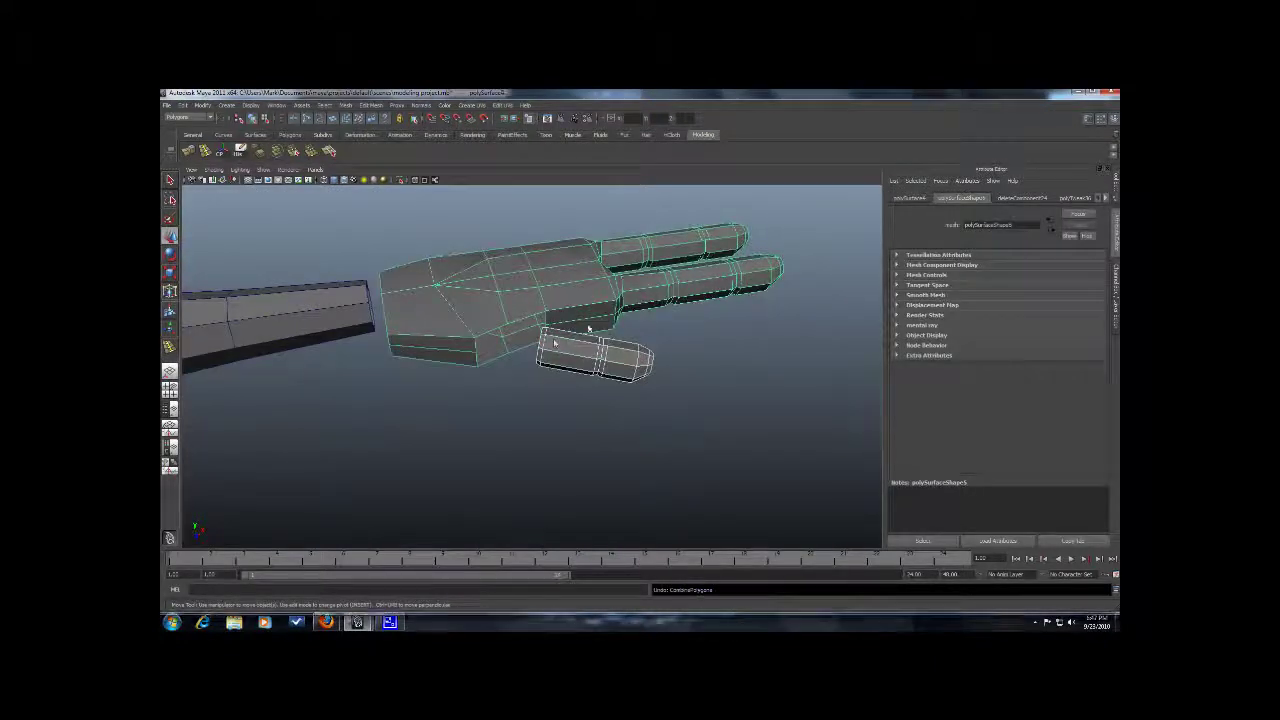
Reposition the thumb beside the palm and reshape the palm's thumb-side opening by moving its vertices.
click(595, 355)
alt+drag(720, 357, 643, 382)
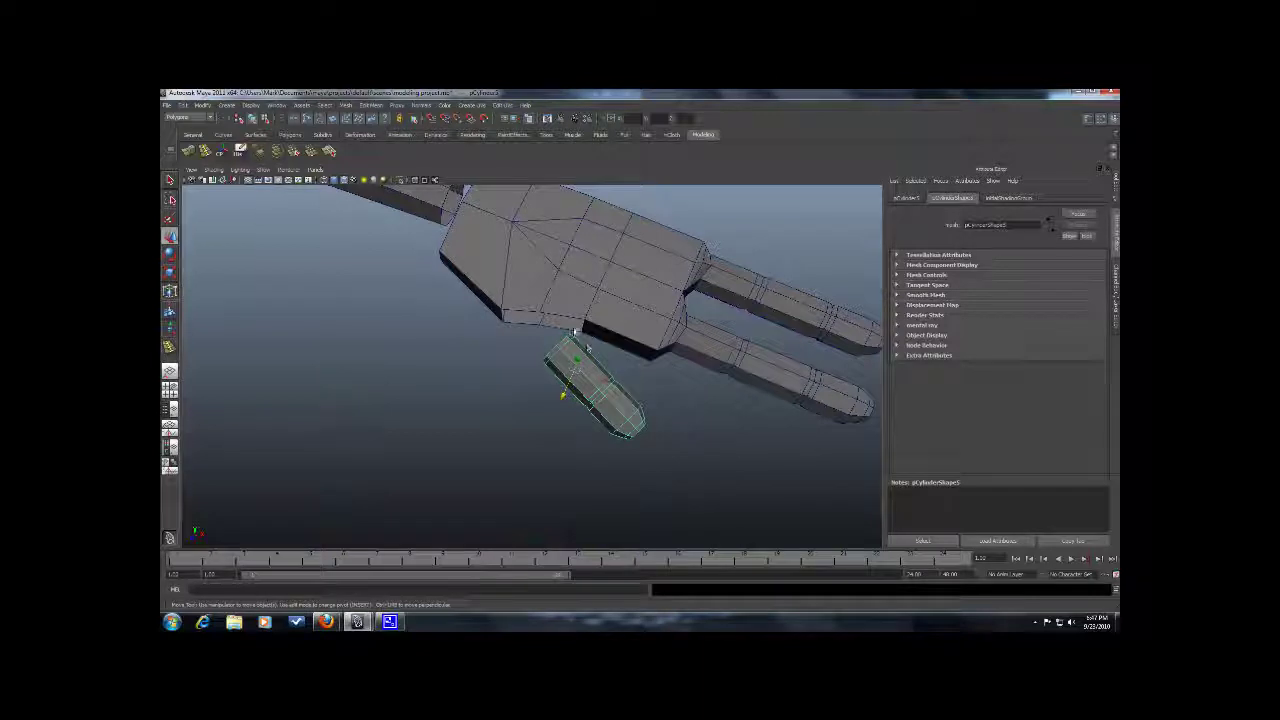
click(571, 317)
right_drag(570, 315, 520, 314)
alt+drag(501, 320, 519, 284)
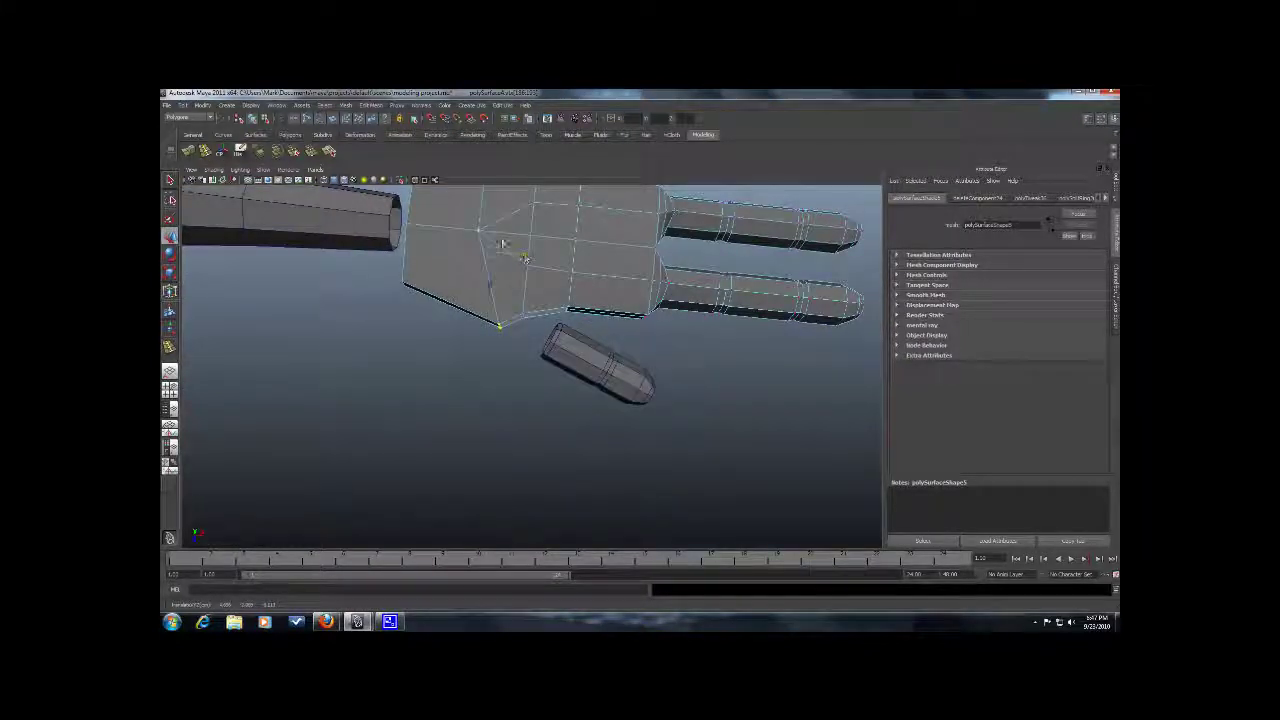
alt+drag(576, 304, 567, 360)
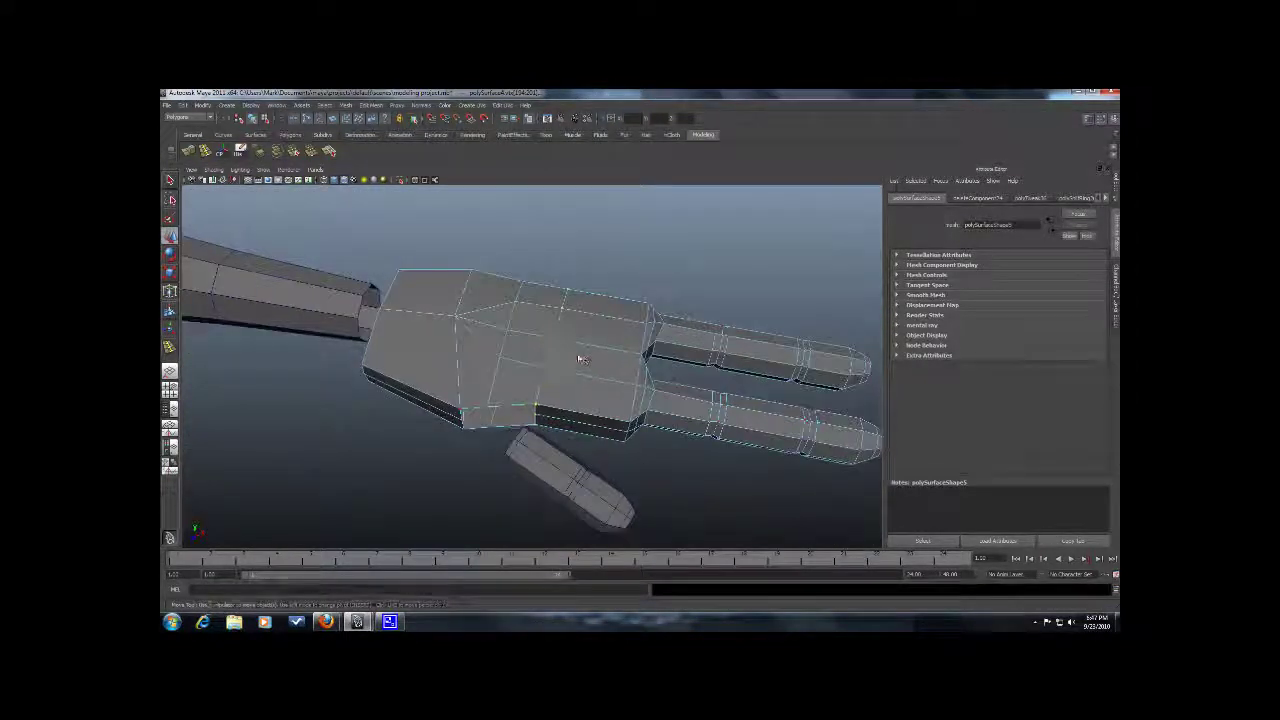
alt+drag(567, 352, 600, 395)
Select the thumb and rotate it to angle outward from the palm opening.
click(603, 452)
scroll(523, 394, down, 3)
click(639, 409)
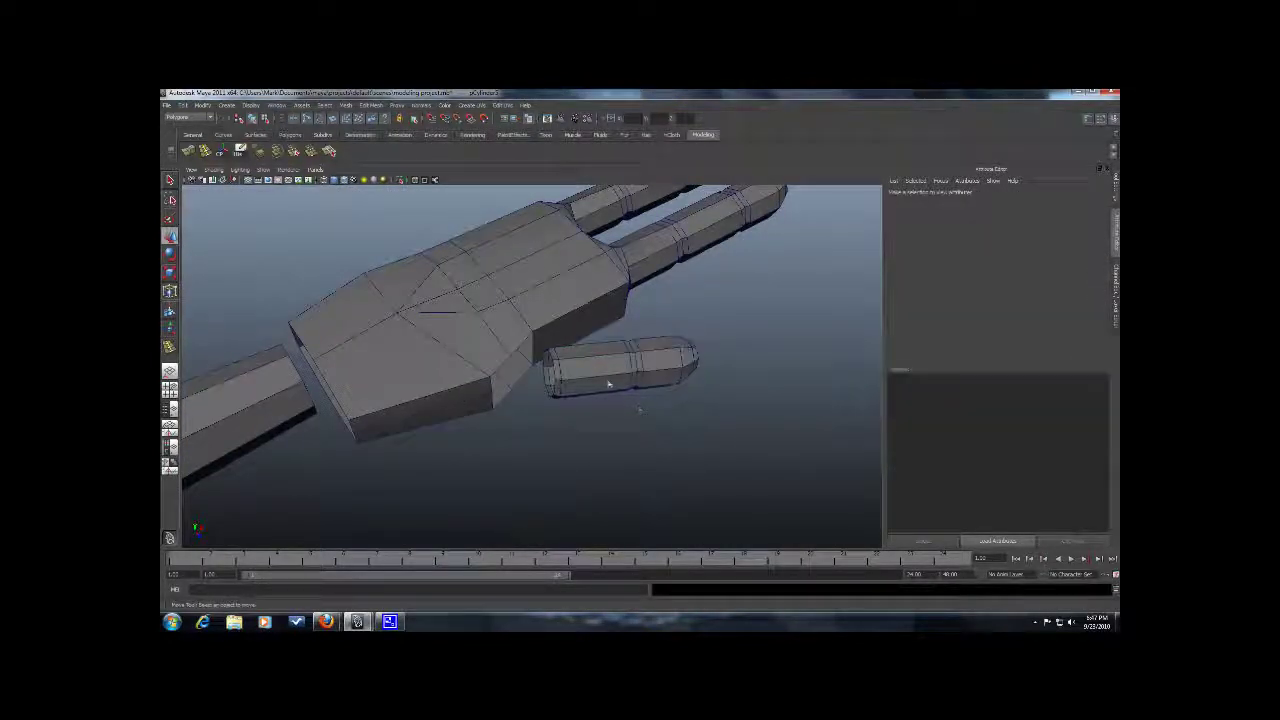
click(609, 384)
key(e)
alt+drag(604, 410, 557, 337)
click(690, 354)
alt+drag(690, 354, 754, 426)
Fine-tune the thumb's rotation so its open end faces the palm opening.
scroll(557, 354, up, 4)
alt+drag(557, 354, 540, 383)
click(590, 390)
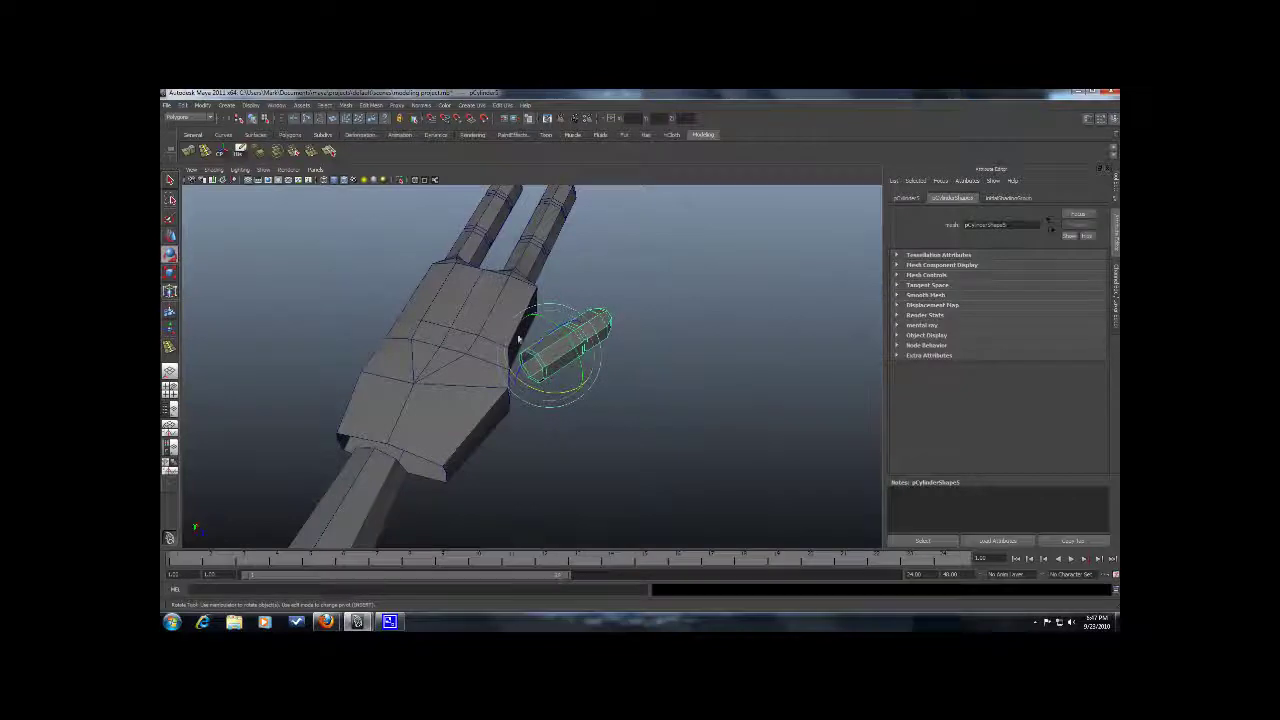
alt+drag(518, 340, 512, 344)
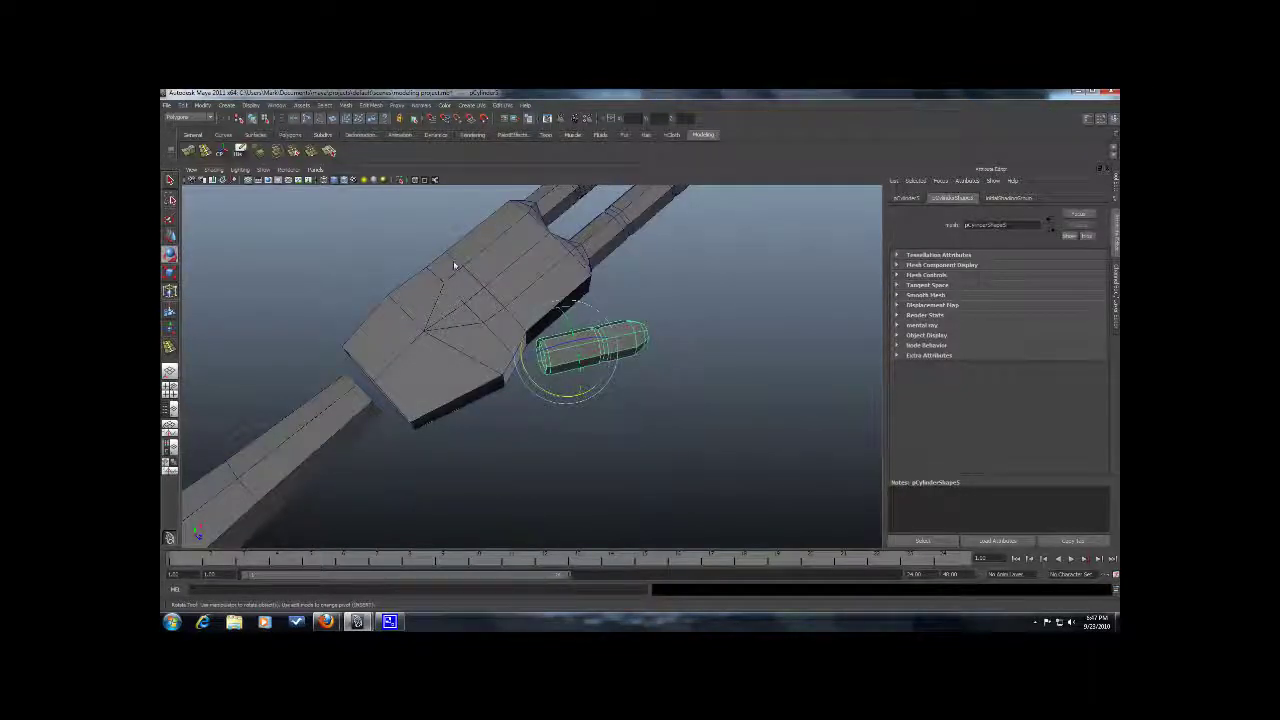
alt+drag(527, 341, 588, 369)
Combine the repositioned thumb with the reshaped palm into a single mesh.
alt+drag(637, 403, 457, 377)
right_drag(457, 376, 505, 361)
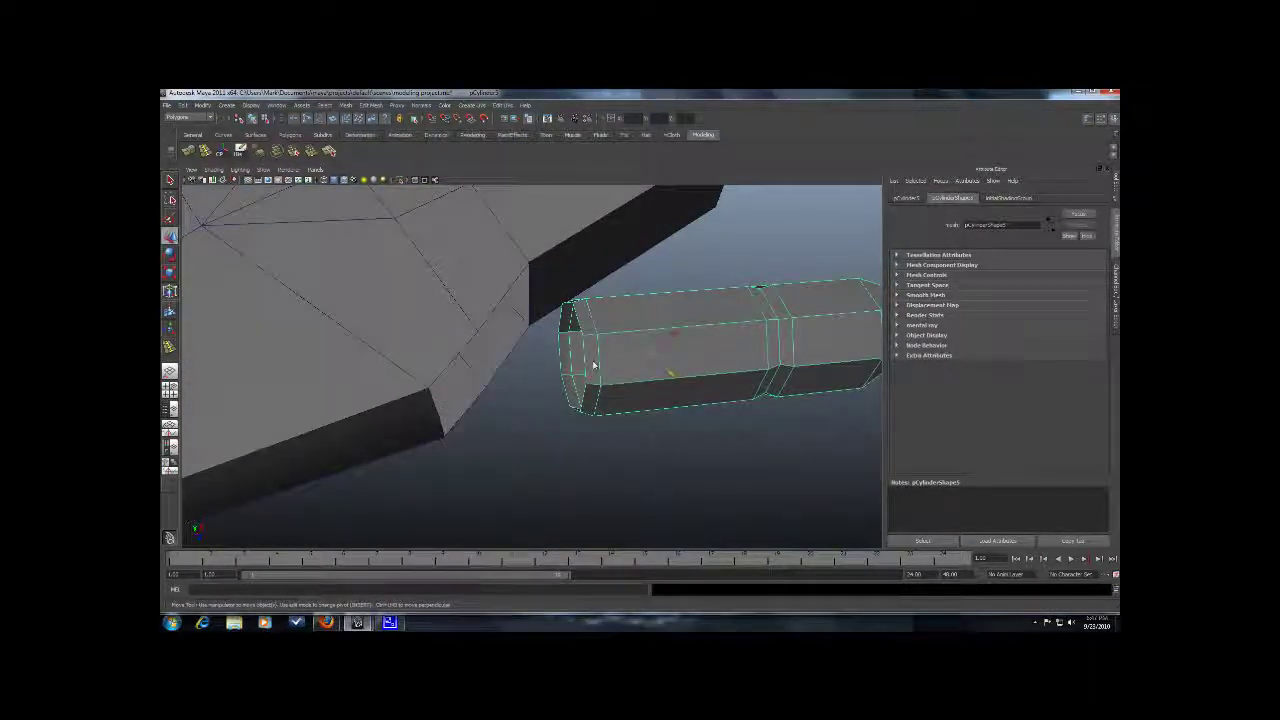
shift+click(444, 313)
click(345, 105)
click(365, 122)
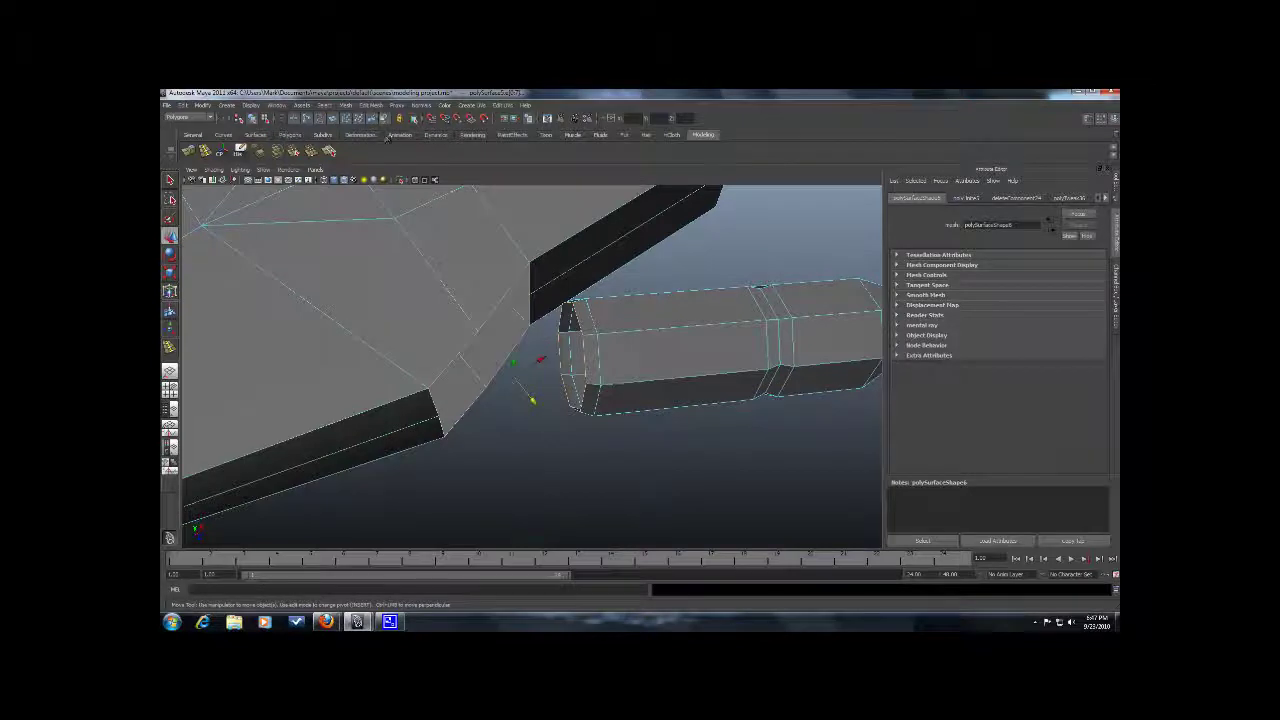
Bridge the selected border edges between the palm opening and the thumb's open end.
click(376, 105)
click(399, 146)
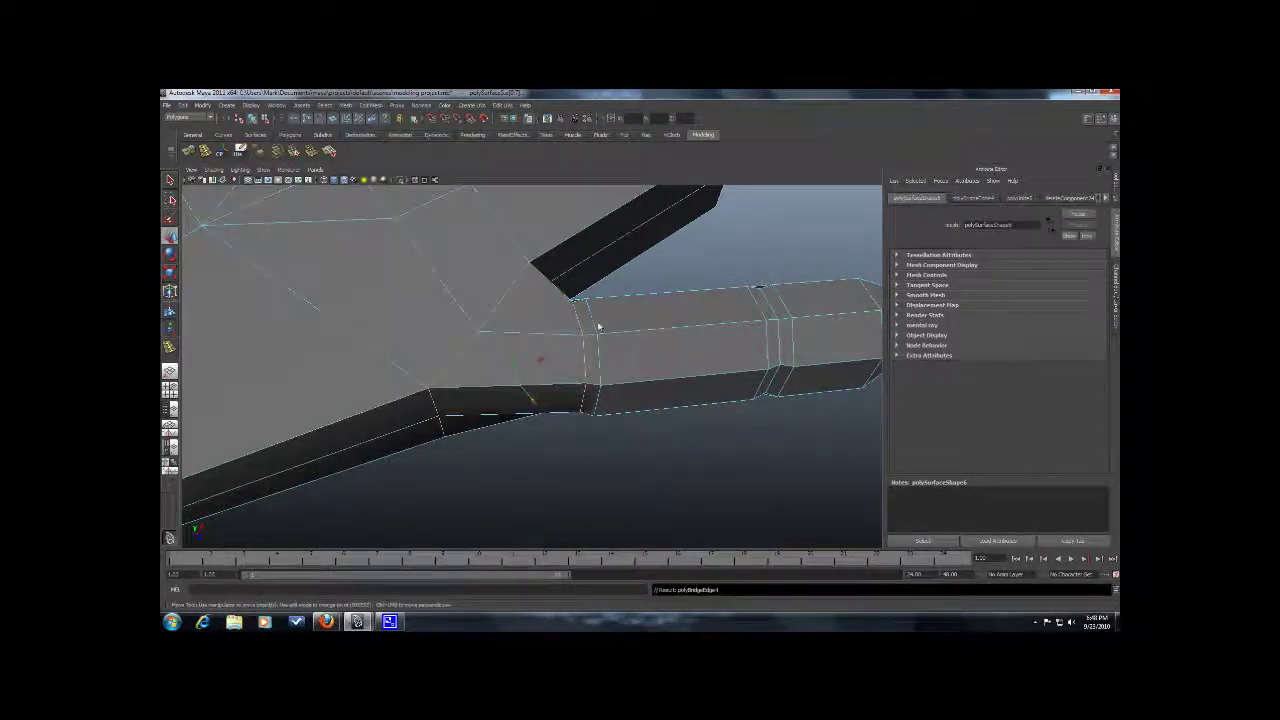
Switch the hand to object mode and examine the bridged thumb in the smoothed display.
alt+drag(597, 326, 486, 286)
scroll(486, 286, down, 4)
alt+drag(609, 357, 503, 343)
right_drag(504, 339, 530, 327)
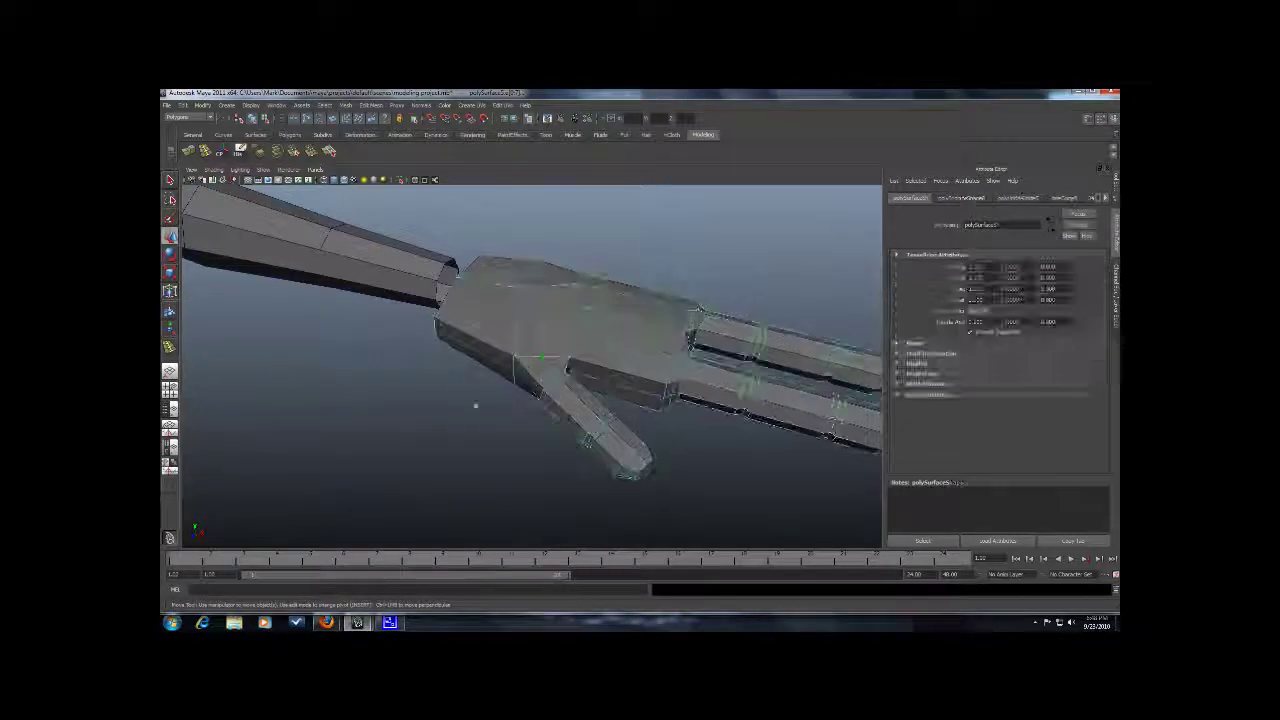
key(3)
click(485, 420)
scroll(486, 420, down, 5)
alt+drag(486, 420, 514, 363)
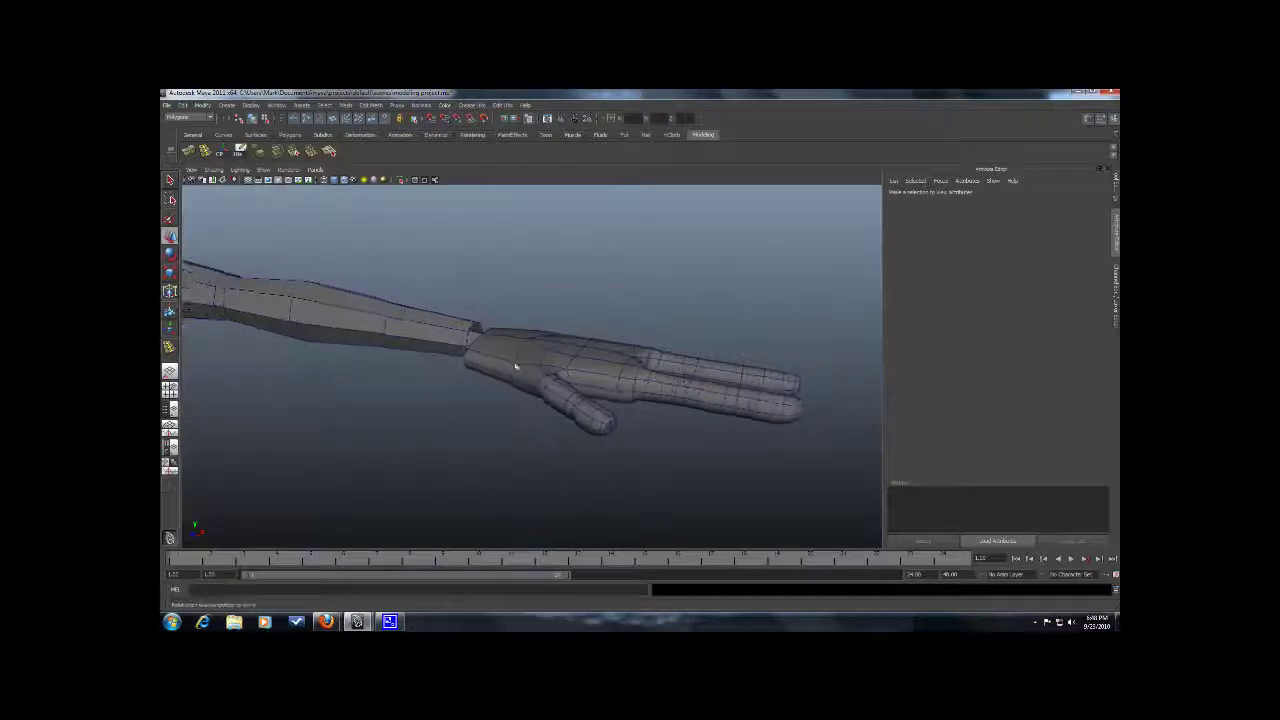
Adjust the vertices around the palm beside the thumb's base and return the hand to the smoothed display.
click(548, 375)
scroll(560, 380, up, 6)
right_drag(552, 408, 508, 404)
alt+drag(523, 411, 486, 377)
click(502, 369)
right_drag(466, 374, 478, 362)
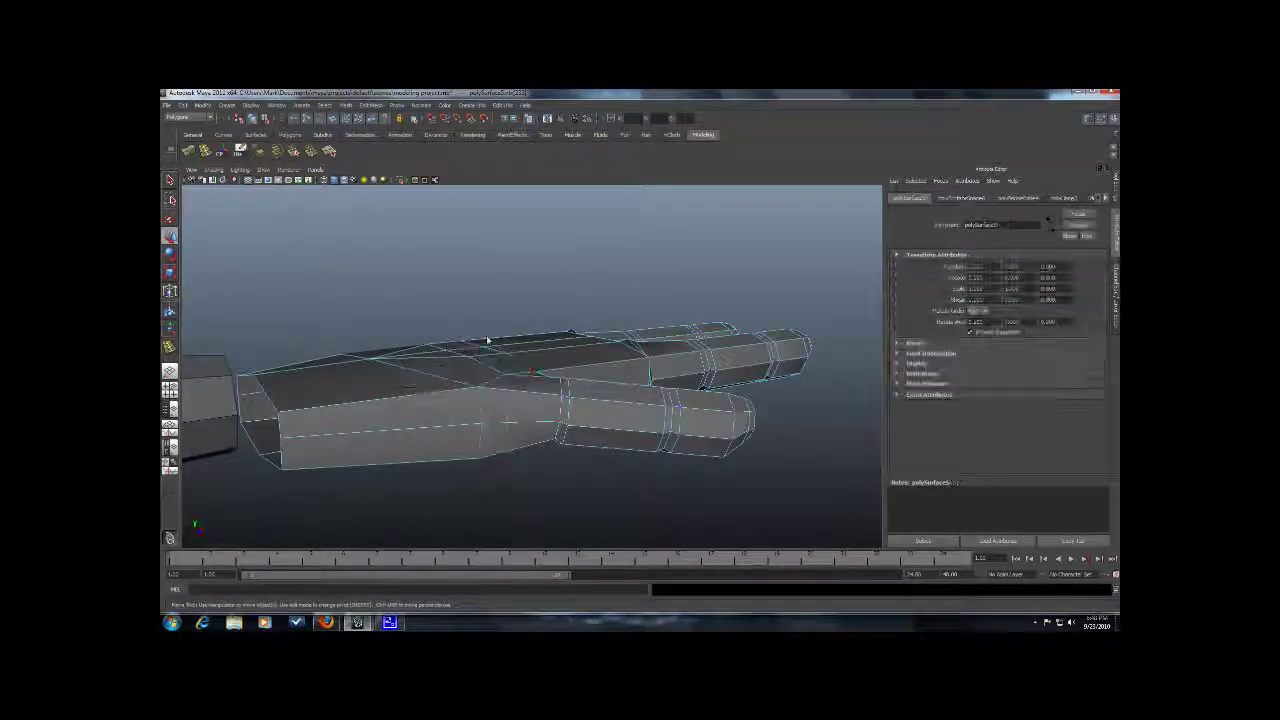
key(3)
Reposition the vertices along the outer side of the thumb's base in the smoothed display.
click(508, 296)
alt+drag(517, 297, 529, 341)
right_drag(521, 363, 490, 364)
click(541, 402)
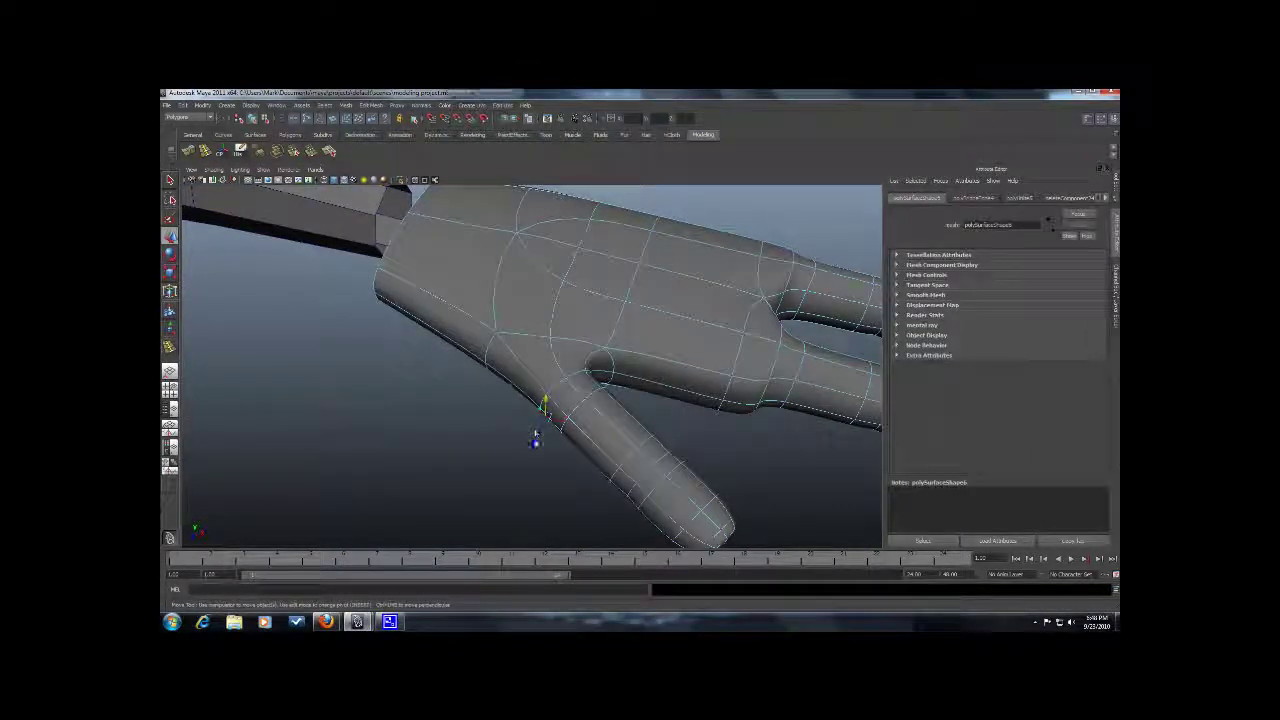
click(535, 442)
drag(533, 454, 532, 452)
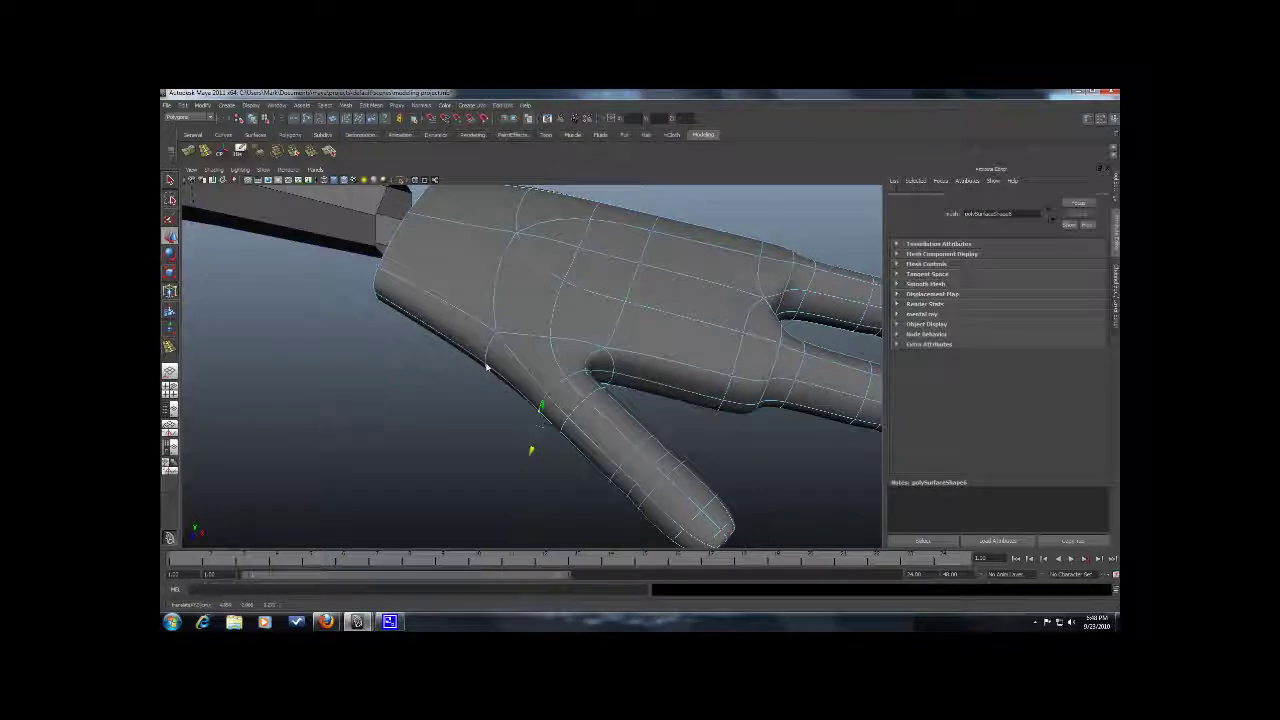
Adjust the palm-edge vertex near the thumb and the upper vertices at the base of the fingers.
click(489, 371)
alt+drag(641, 405, 638, 352)
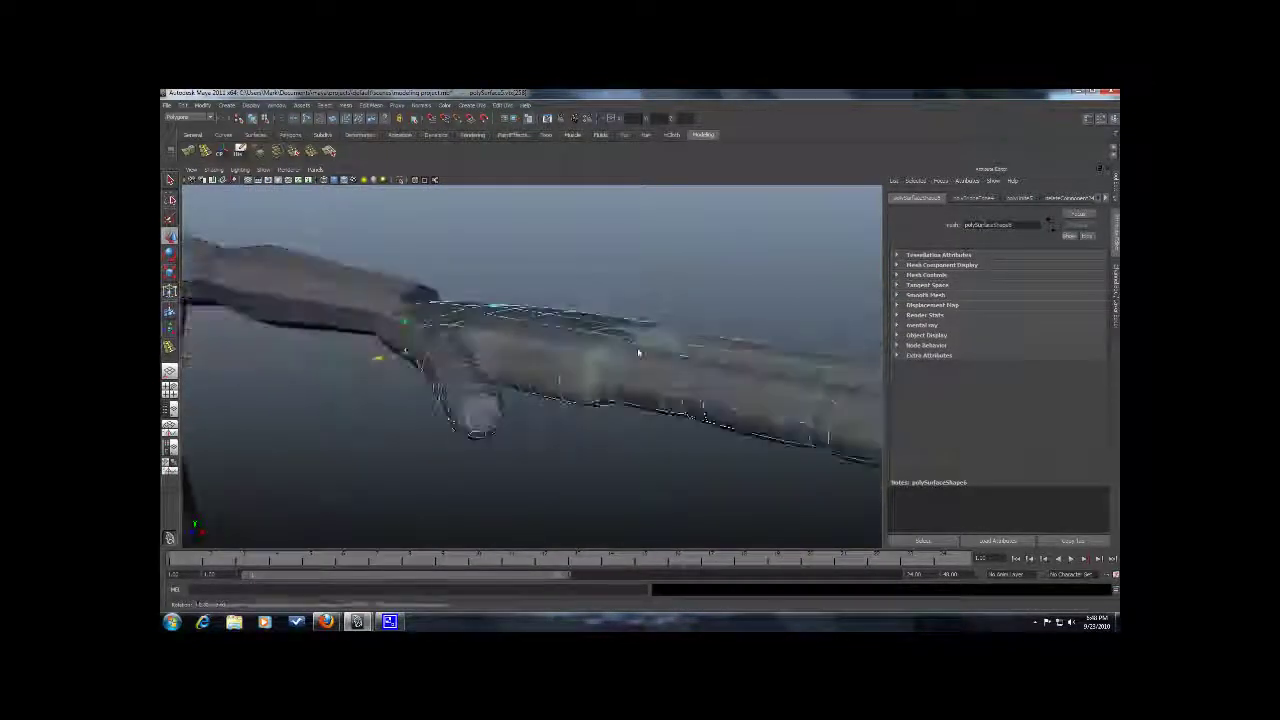
alt+drag(628, 306, 435, 322)
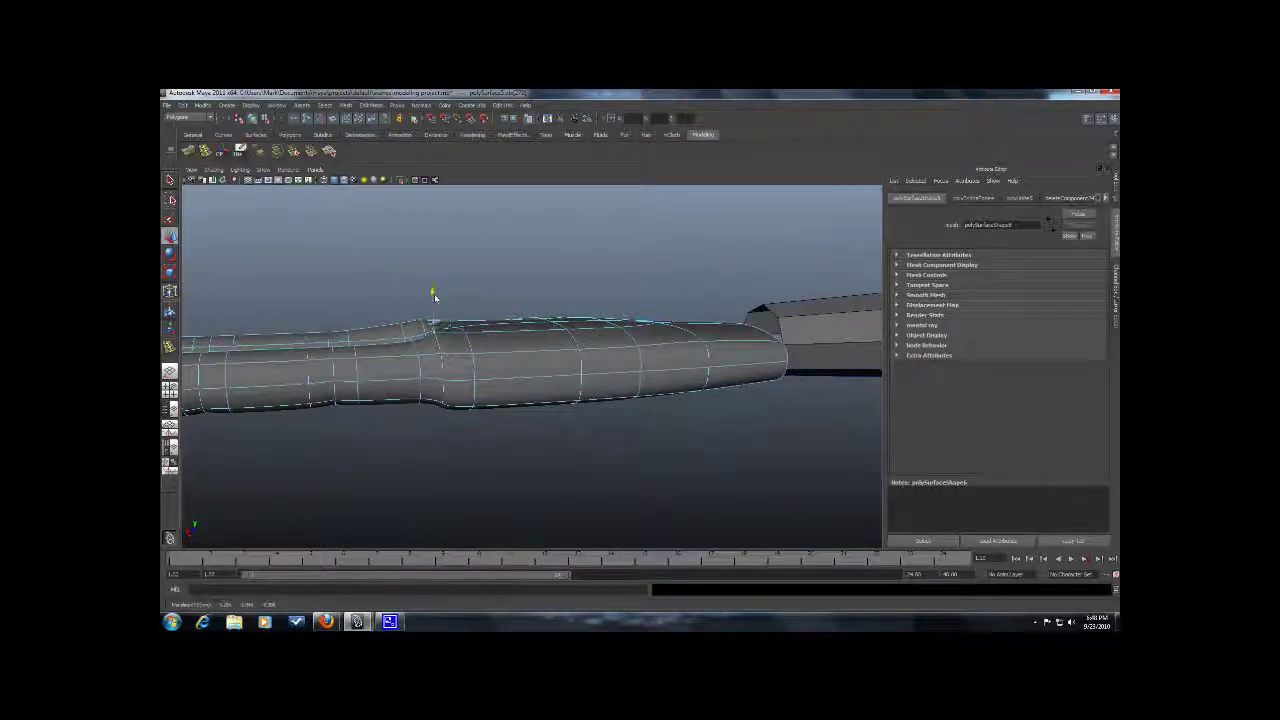
click(417, 344)
click(417, 334)
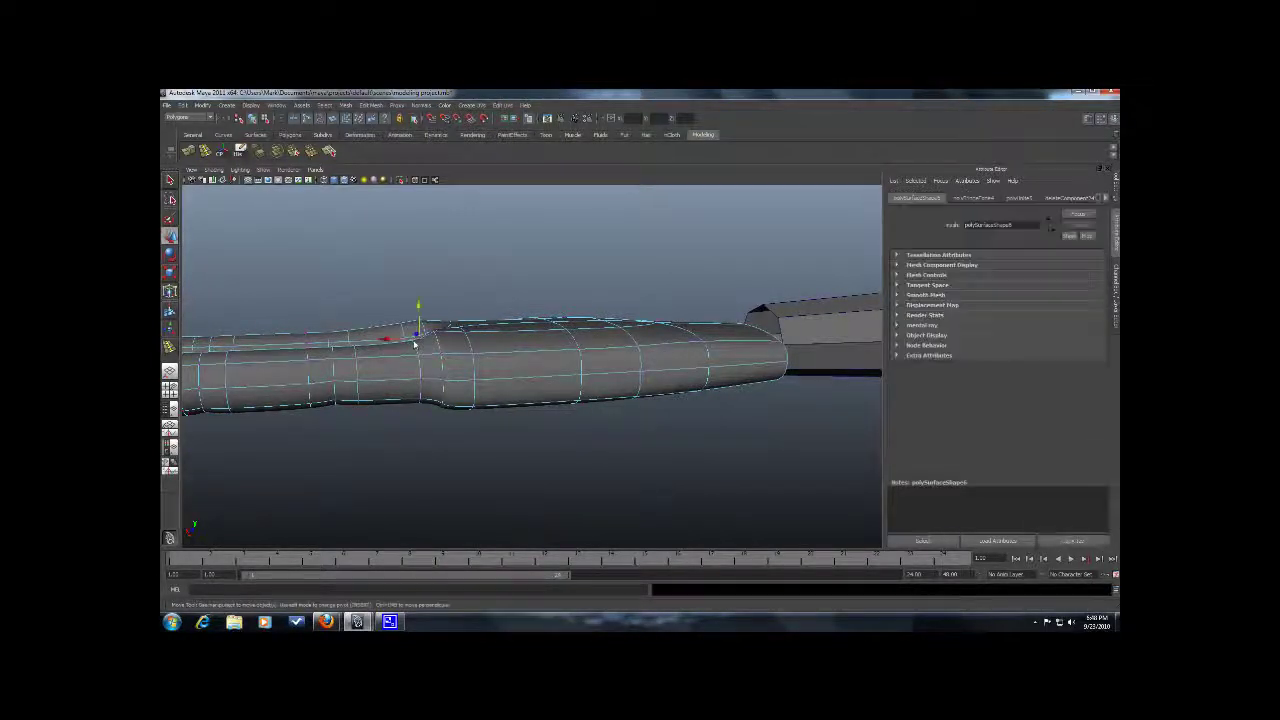
Return the hand to object mode and the unsmoothed display, and select it beside the arm.
scroll(486, 326, down, 5)
alt+drag(486, 326, 785, 352)
click(397, 368)
right_drag(475, 369, 487, 359)
click(487, 359)
click(545, 449)
alt+drag(492, 447, 400, 377)
alt+middle_drag(484, 415, 695, 468)
click(666, 428)
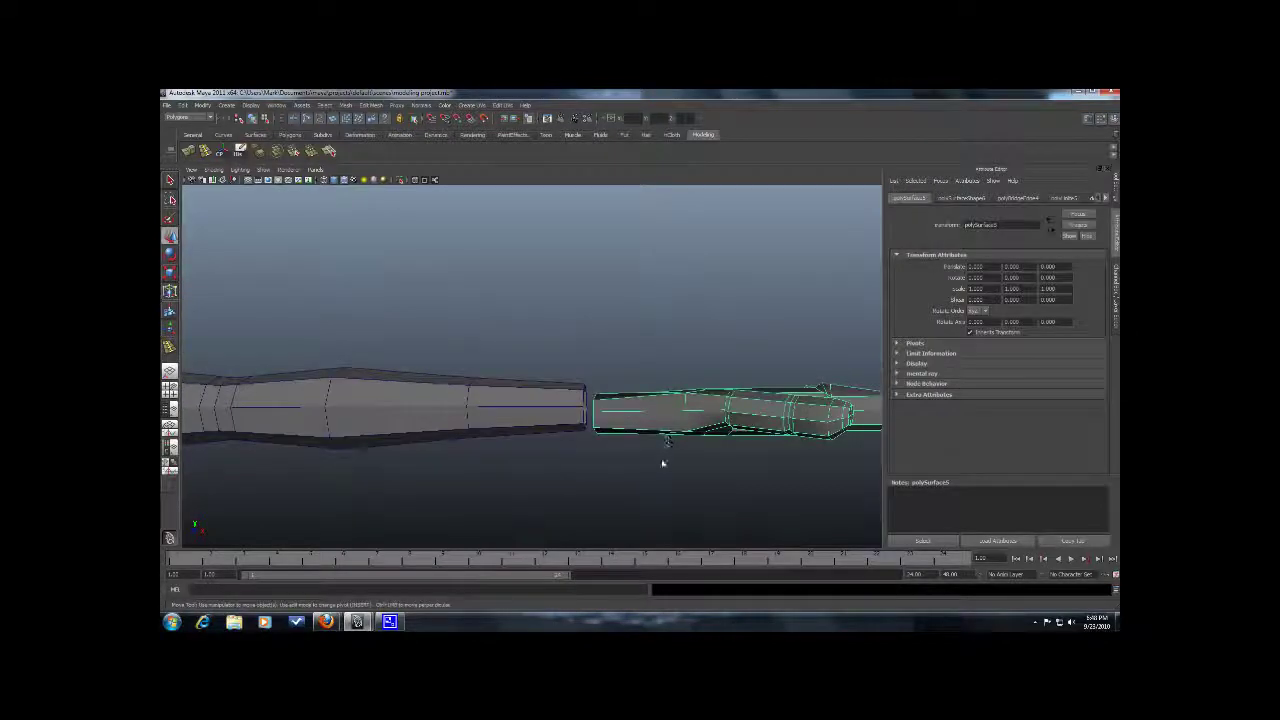
Scale the hand down in proportion to the character and position it at the end of the arm.
scroll(664, 462, down, 8)
alt+drag(671, 460, 663, 453)
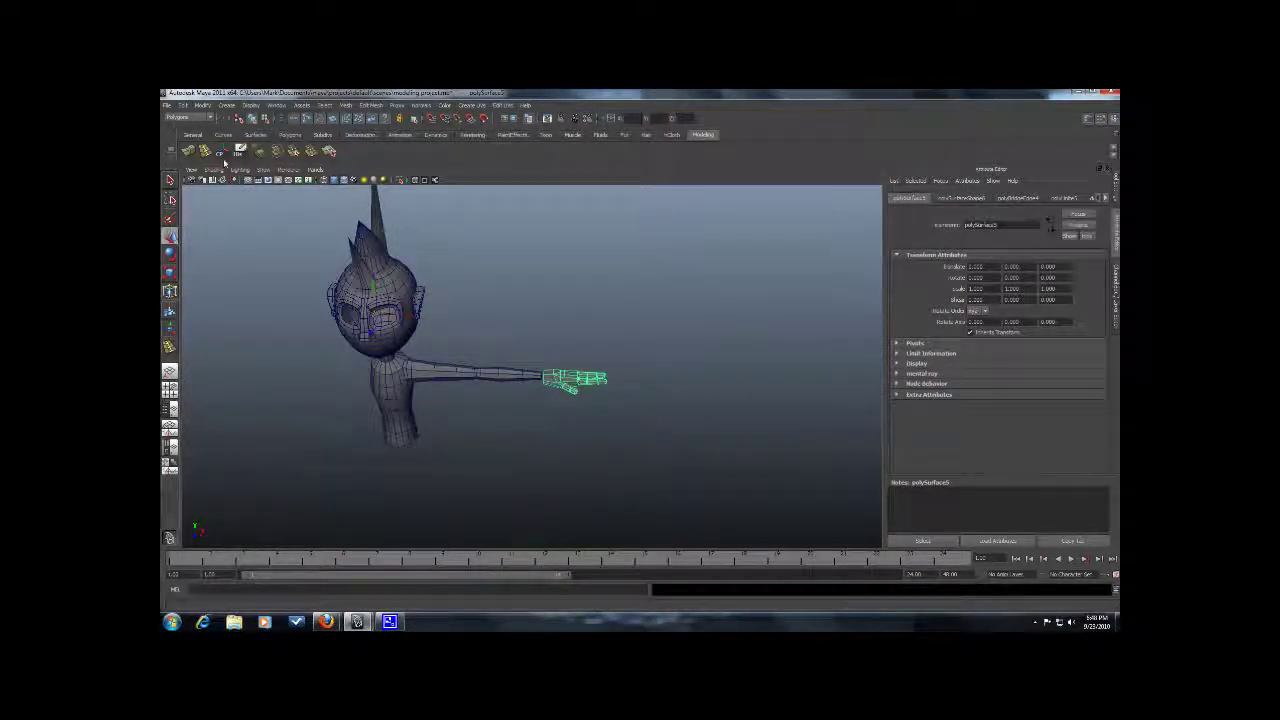
click(684, 400)
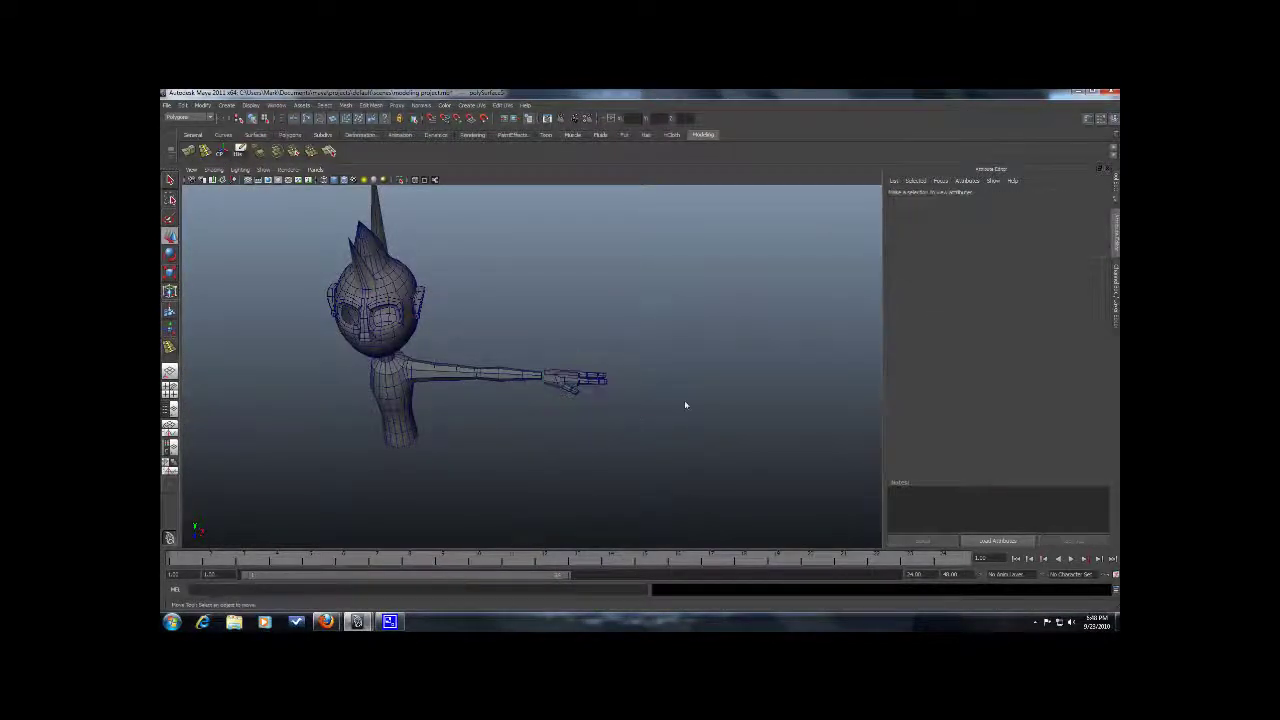
scroll(587, 388, down, 8)
scroll(660, 378, up, 6)
alt+drag(677, 377, 535, 437)
click(531, 428)
key(r)
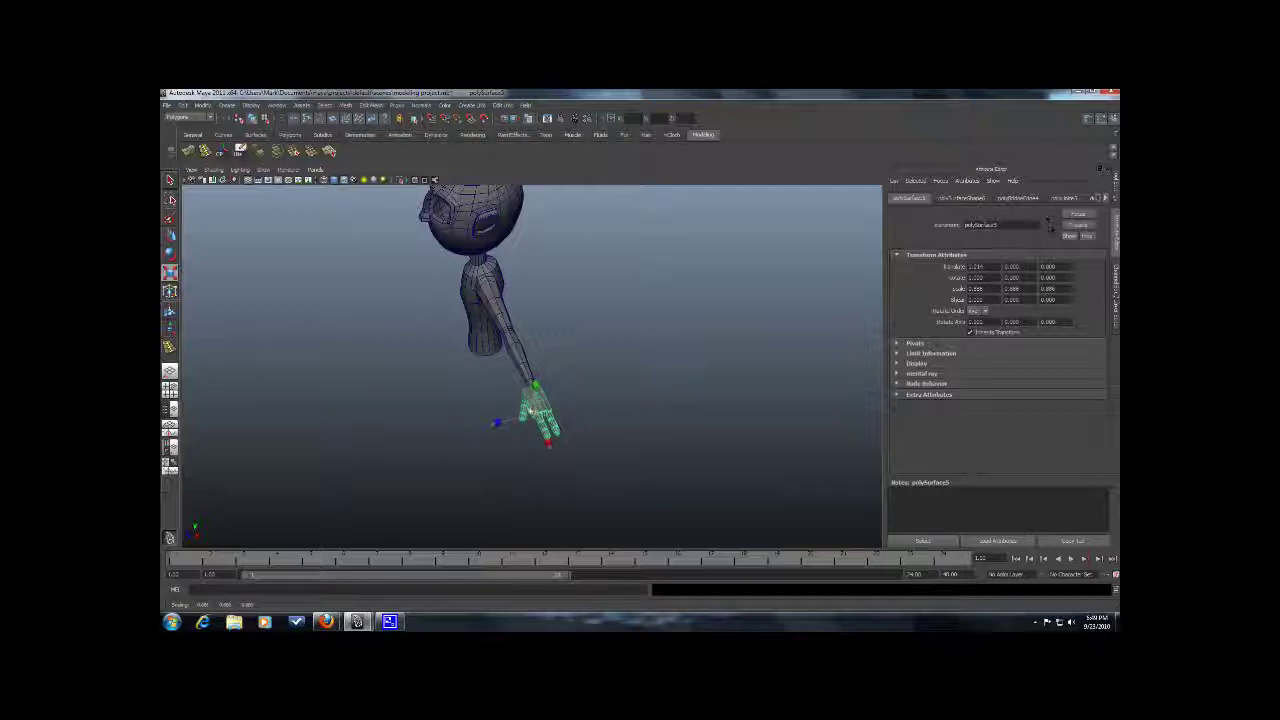
alt+drag(557, 412, 586, 350)
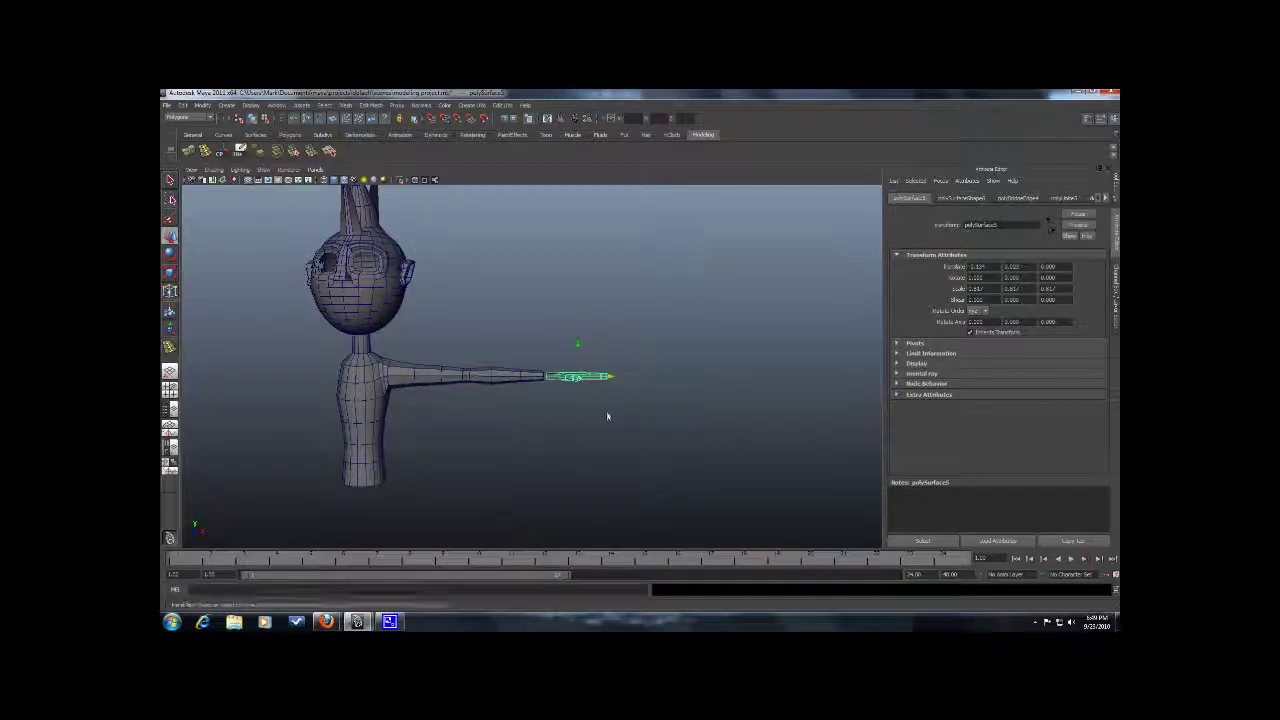
Scale the vertices around the hand's open wrist to fit the end of the arm.
scroll(600, 417, up, 10)
key(F9)
alt+drag(604, 411, 616, 442)
key(r)
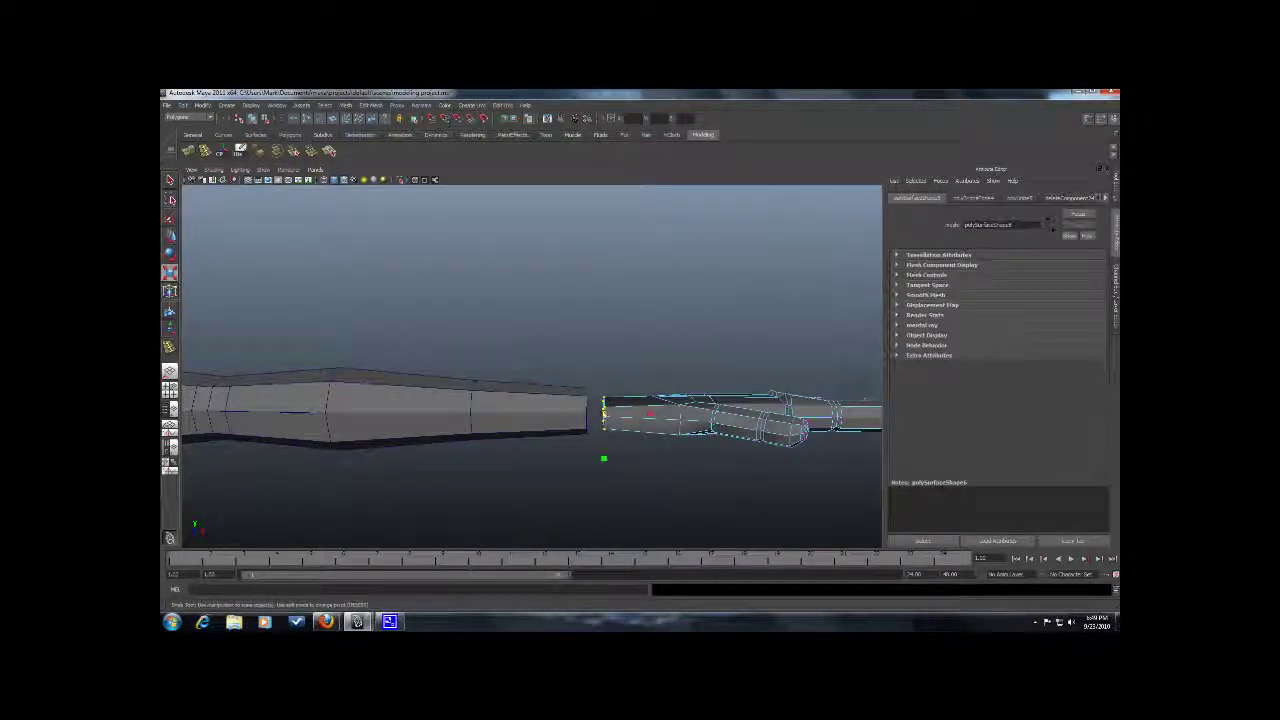
Scale the vertices at the arm's open end and return the arm to object mode.
click(576, 404)
right_drag(574, 404, 530, 398)
drag(530, 385, 608, 474)
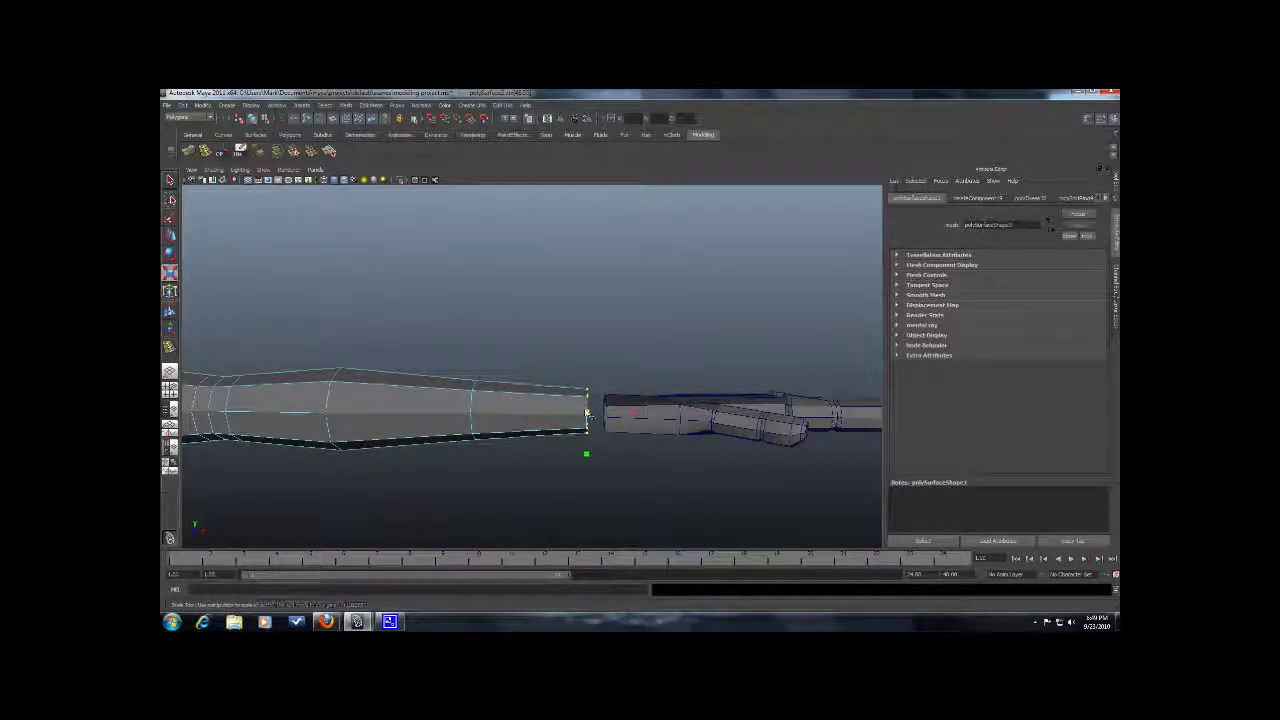
scroll(660, 463, down, 6)
alt+drag(660, 463, 594, 445)
right_drag(591, 418, 607, 410)
click(643, 410)
scroll(643, 409, down, 5)
mouse_move(630, 400)
alt+mouse_down()
mouse_move(691, 384)
mouse_move(648, 394)
alt+mouse_up()
scroll(691, 384, down, 4)
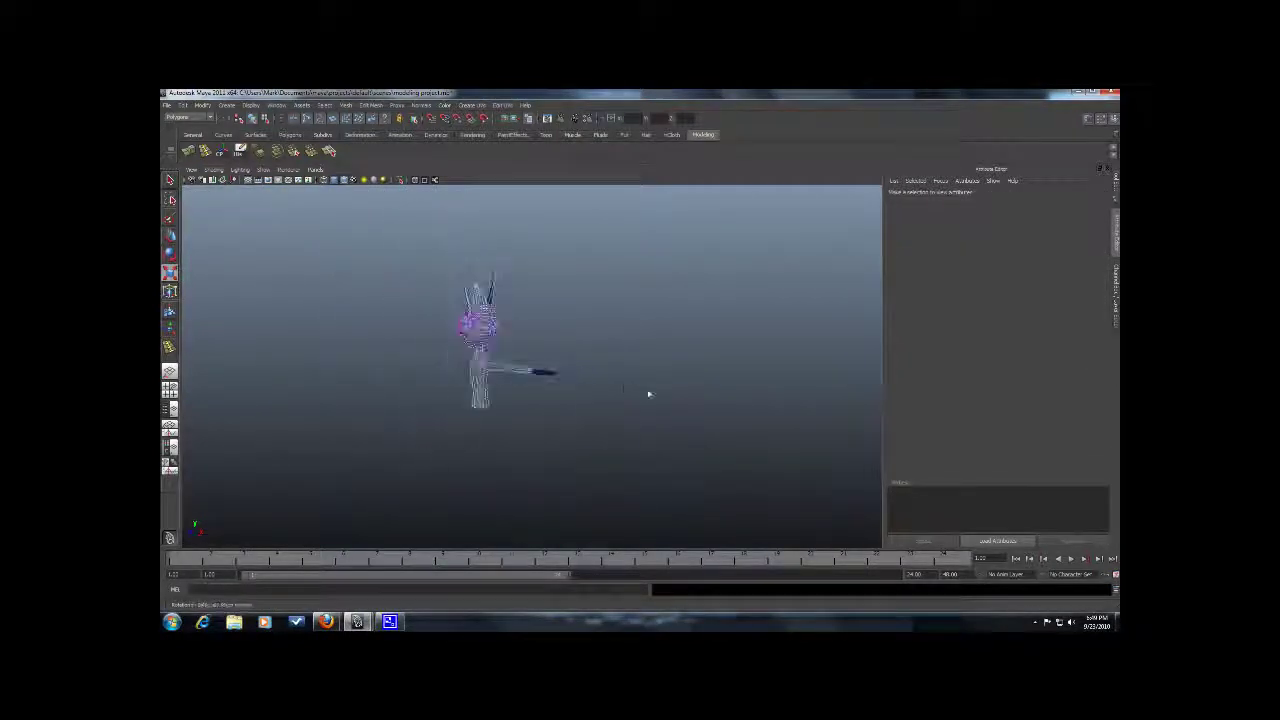
Select the whole hand and adjust its placement in line with the end of the arm.
scroll(660, 405, up, 5)
alt+drag(677, 403, 609, 371)
click(593, 412)
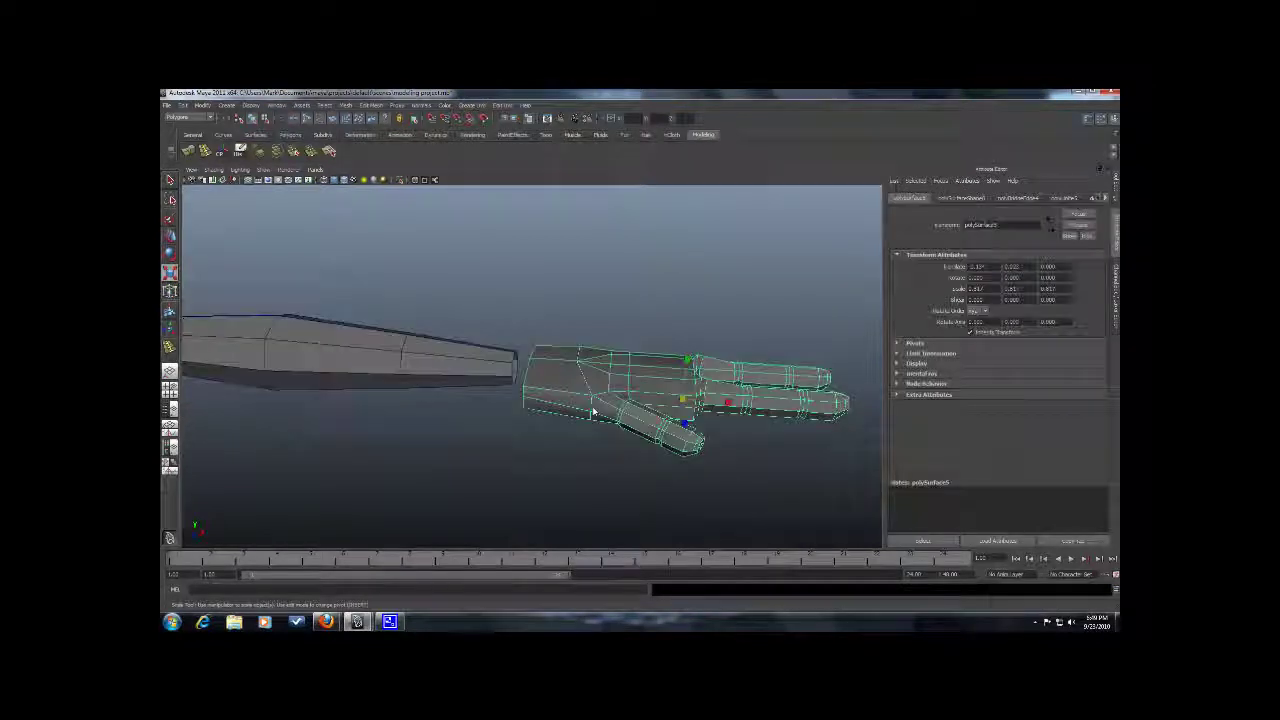
drag(715, 402, 642, 390)
drag(651, 290, 641, 291)
Adjust the vertices around the hand's wrist opening to line up with the arm's open end.
alt+drag(654, 353, 544, 354)
right_drag(545, 354, 506, 353)
alt+drag(524, 364, 532, 410)
drag(541, 308, 522, 342)
key(r)
click(527, 342)
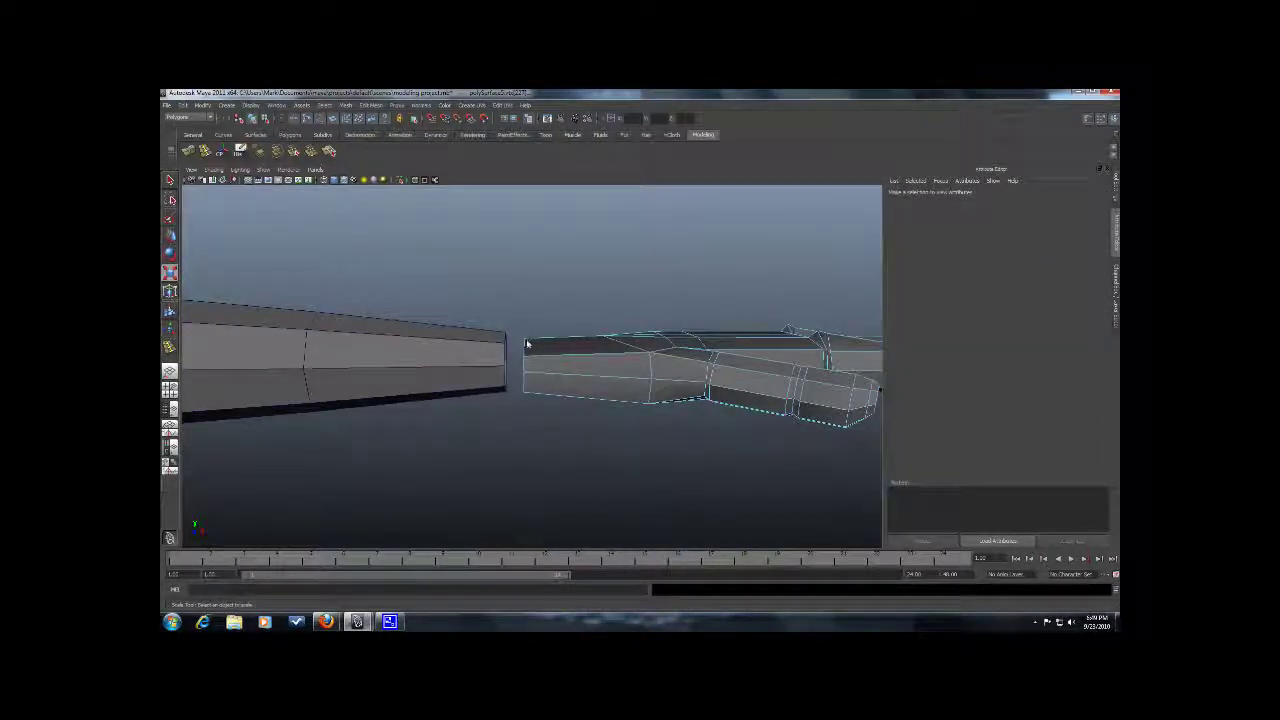
click(527, 342)
mouse_move(536, 364)
alt+mouse_down()
mouse_move(554, 349)
mouse_move(549, 334)
mouse_move(524, 377)
alt+mouse_up()
right_drag(540, 356, 541, 336)
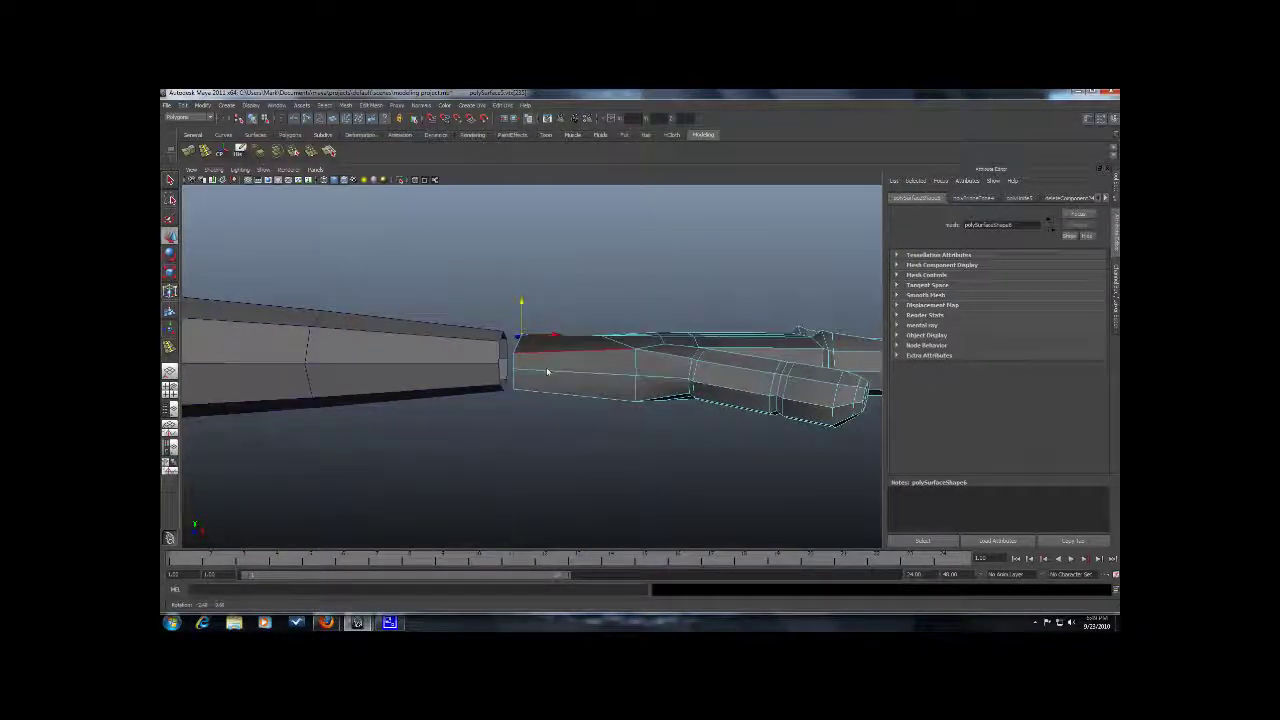
Combine the hand and the arm's body mesh into a single object.
alt+drag(549, 371, 577, 360)
right_drag(561, 368, 602, 356)
shift+click(426, 365)
click(351, 105)
click(365, 129)
Bridge the border edges between the arm's open end and the hand's wrist opening.
alt+drag(540, 337, 549, 362)
right_drag(546, 339, 546, 316)
click(535, 391)
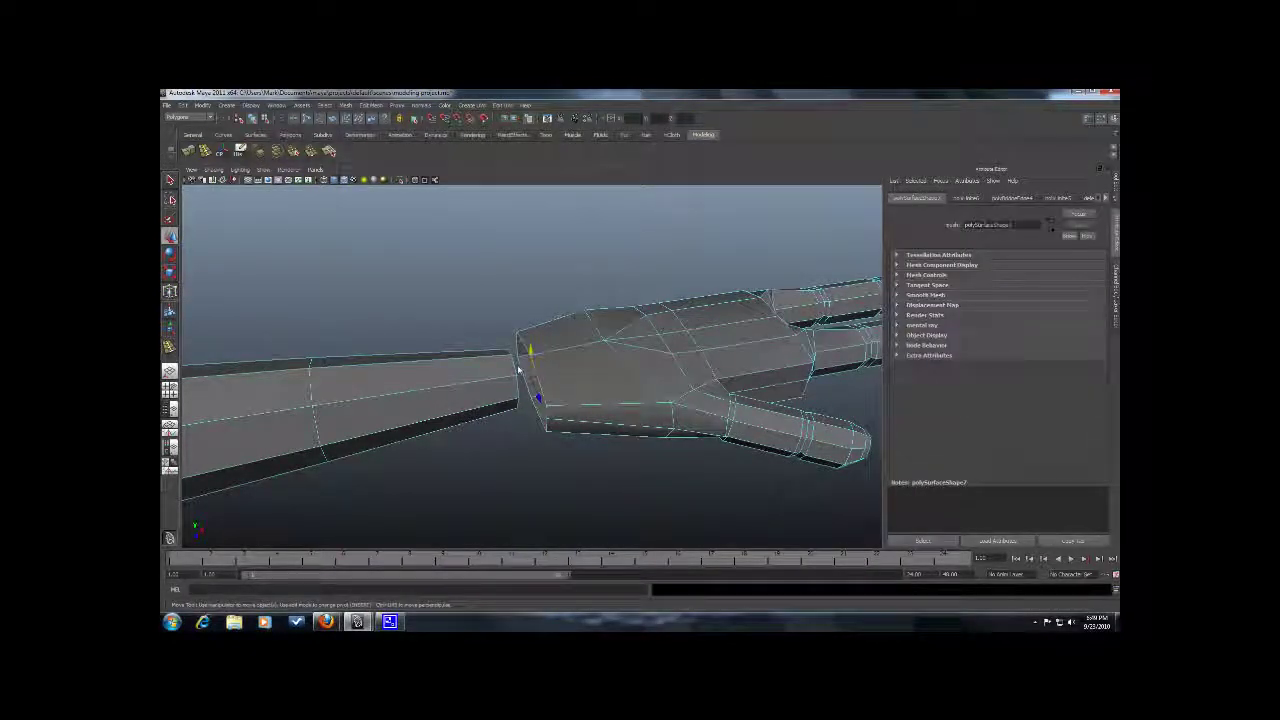
alt+drag(545, 340, 688, 347)
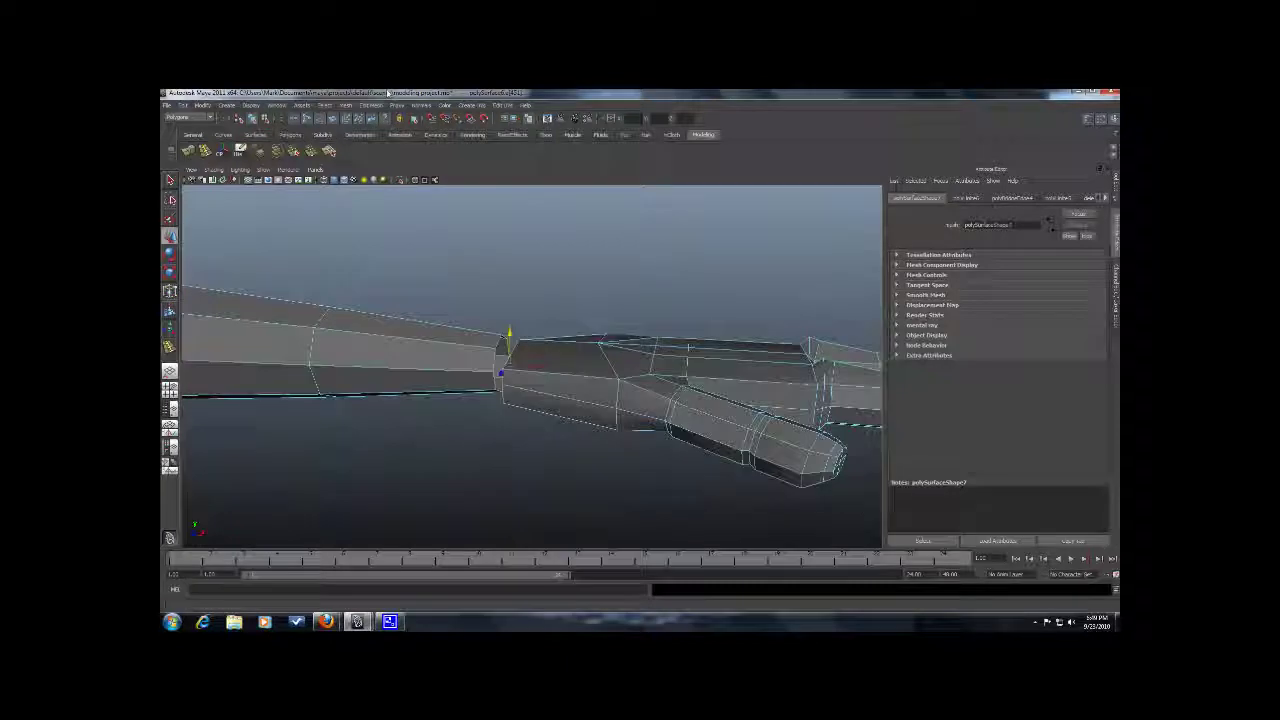
click(378, 106)
click(387, 143)
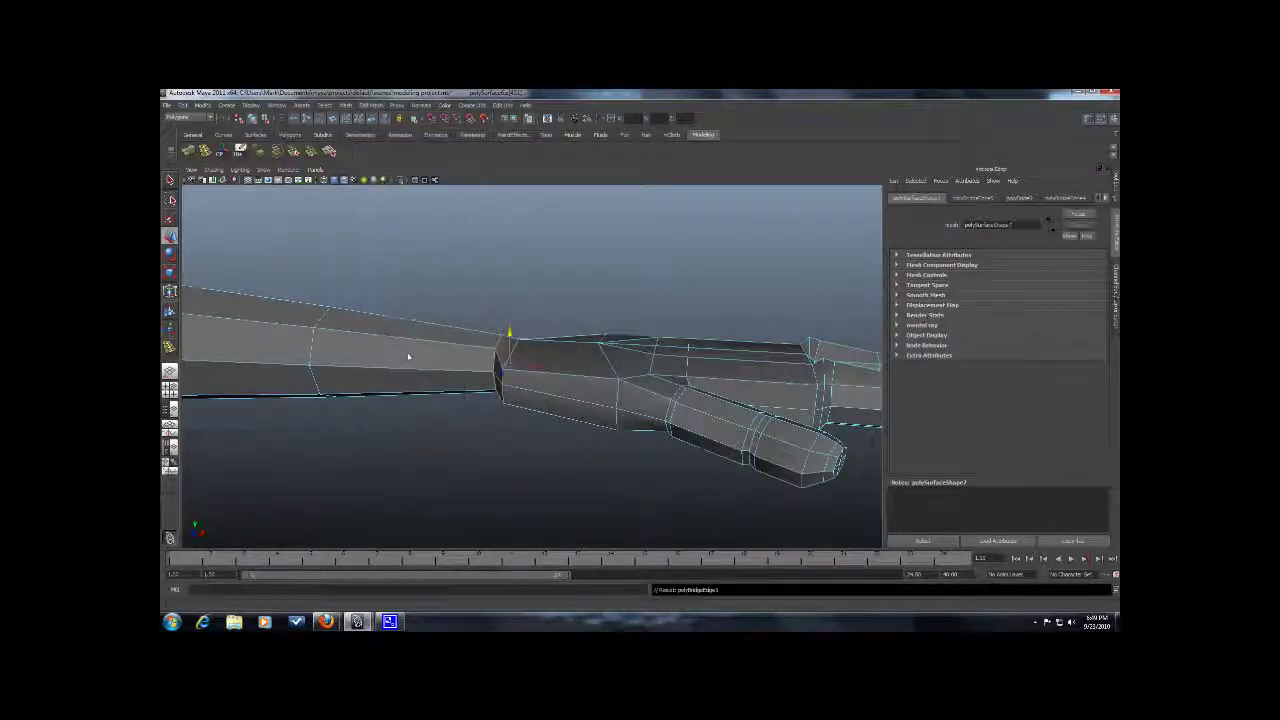
Switch the joined character mesh to object mode and the smoothed display.
scroll(408, 357, down, 5)
alt+drag(483, 381, 565, 376)
right_drag(442, 352, 488, 305)
click(488, 305)
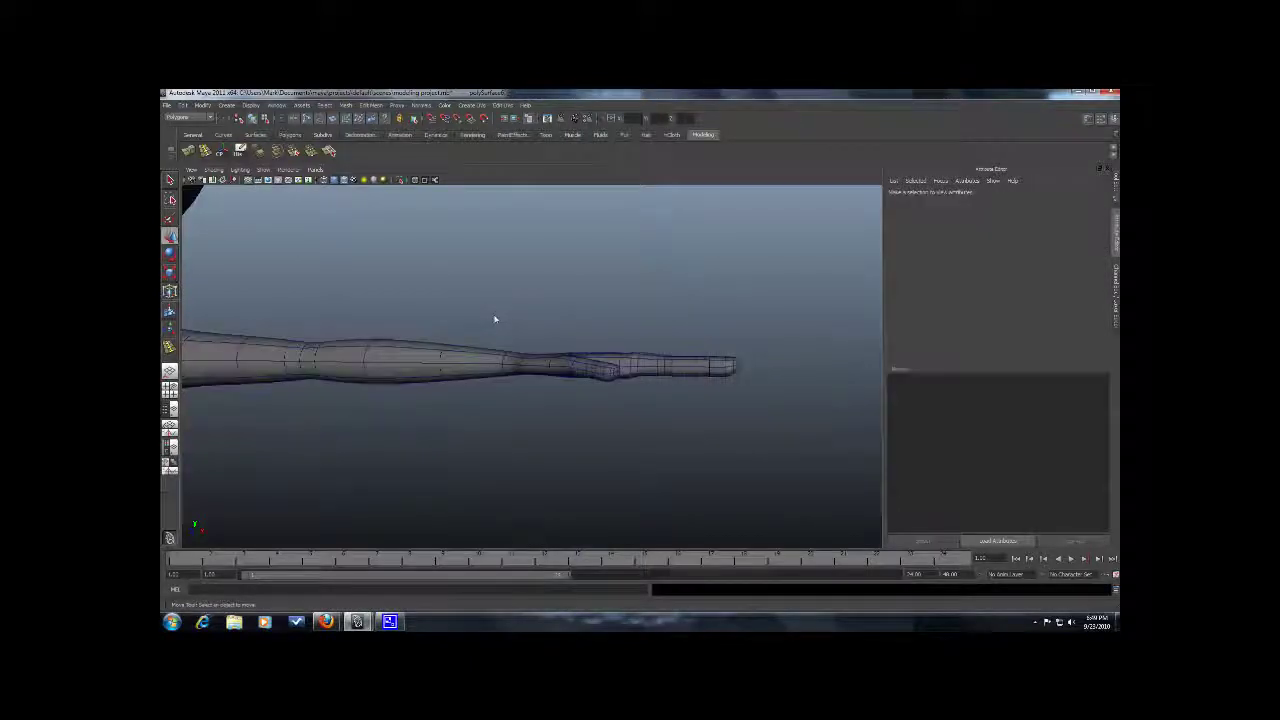
Examine the attached hand and arm in proportion to the character's head and torso from several angles.
scroll(523, 400, down, 4)
alt+drag(523, 400, 558, 381)
scroll(570, 400, down, 5)
mouse_move(588, 425)
alt+mouse_down()
mouse_move(466, 409)
mouse_move(449, 426)
mouse_move(583, 423)
mouse_move(603, 408)
alt+mouse_up()
scroll(543, 419, up, 5)
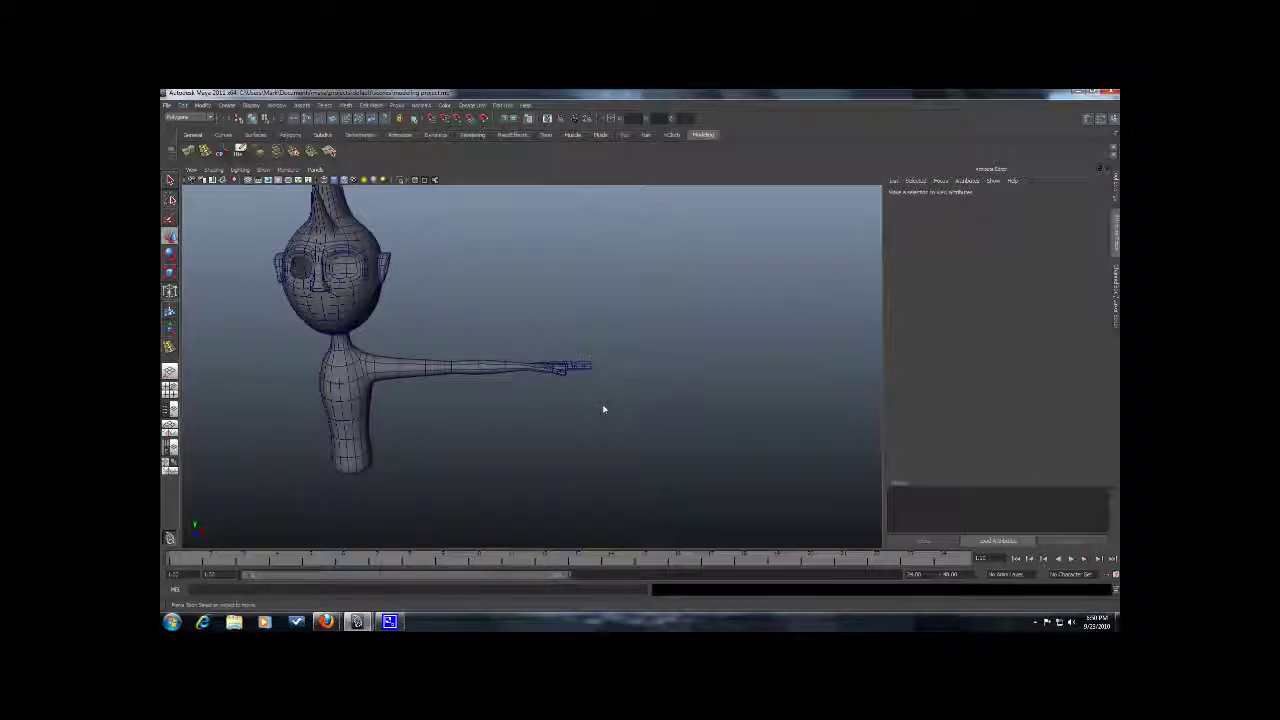
alt+drag(422, 336, 533, 377)
click(464, 370)
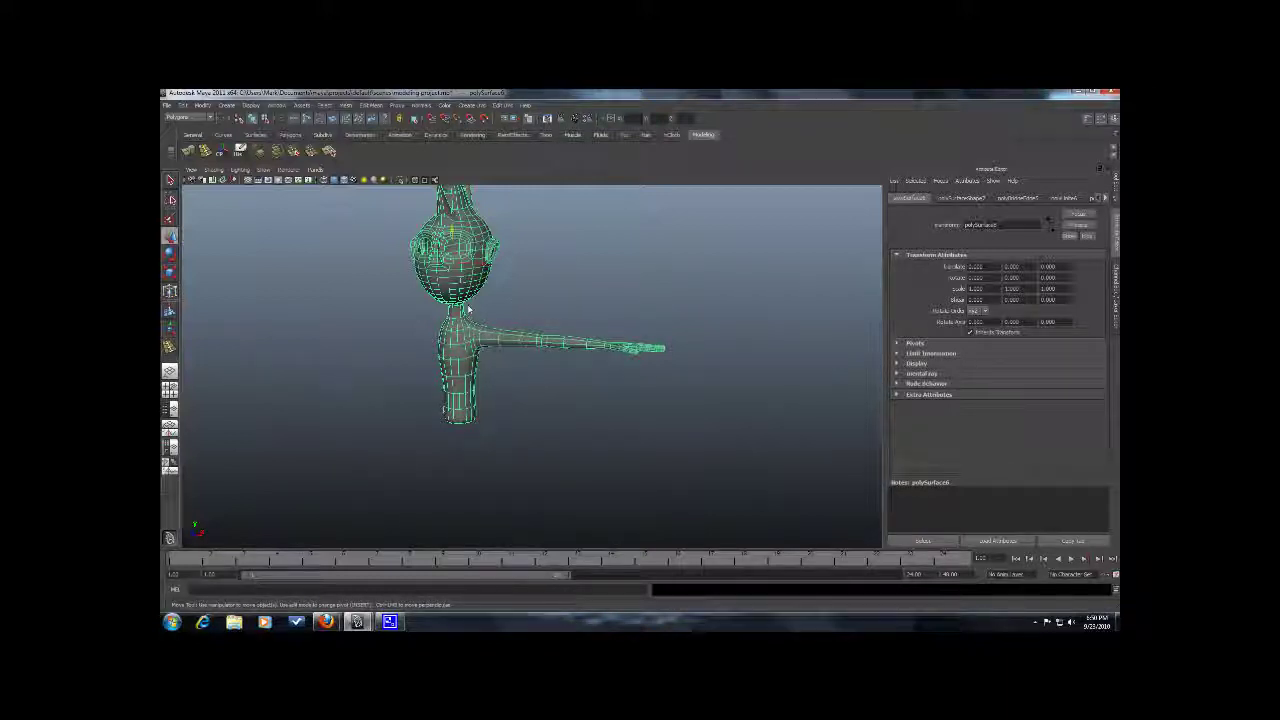
alt+drag(441, 333, 476, 260)
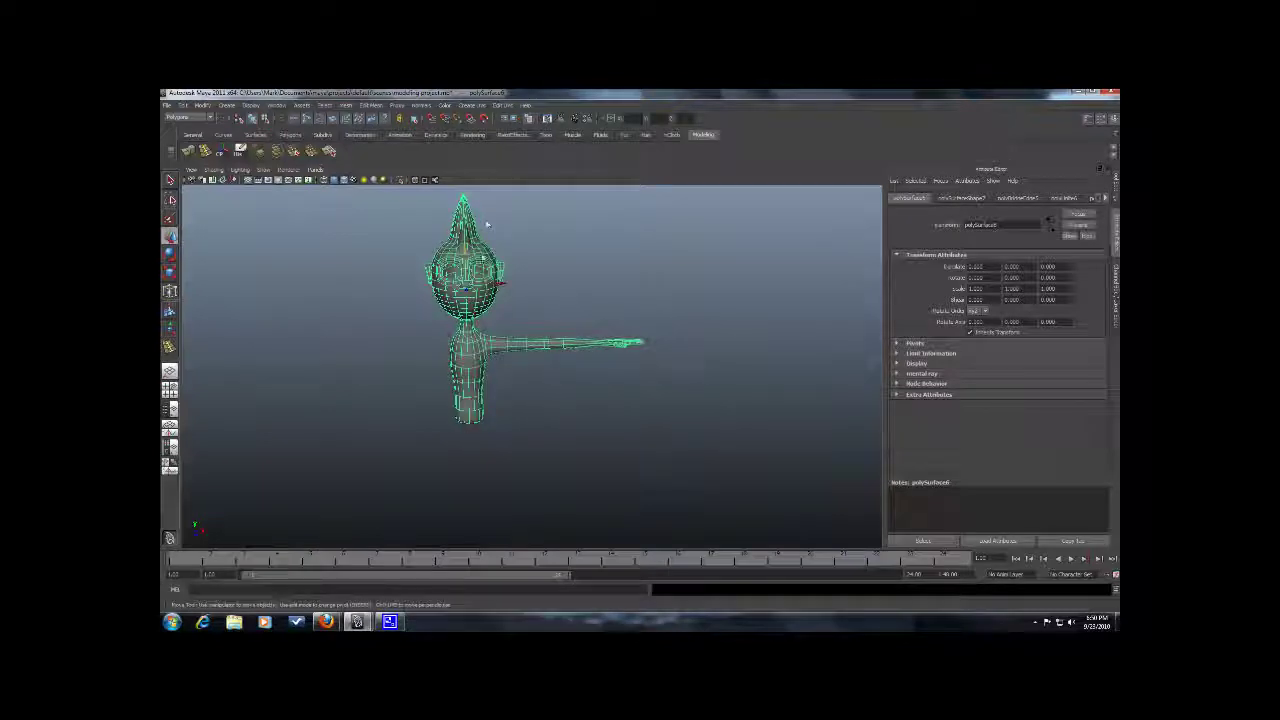
alt+drag(493, 373, 555, 384)
Select the faces of the character's armless half in the front view and delete them.
key(space)
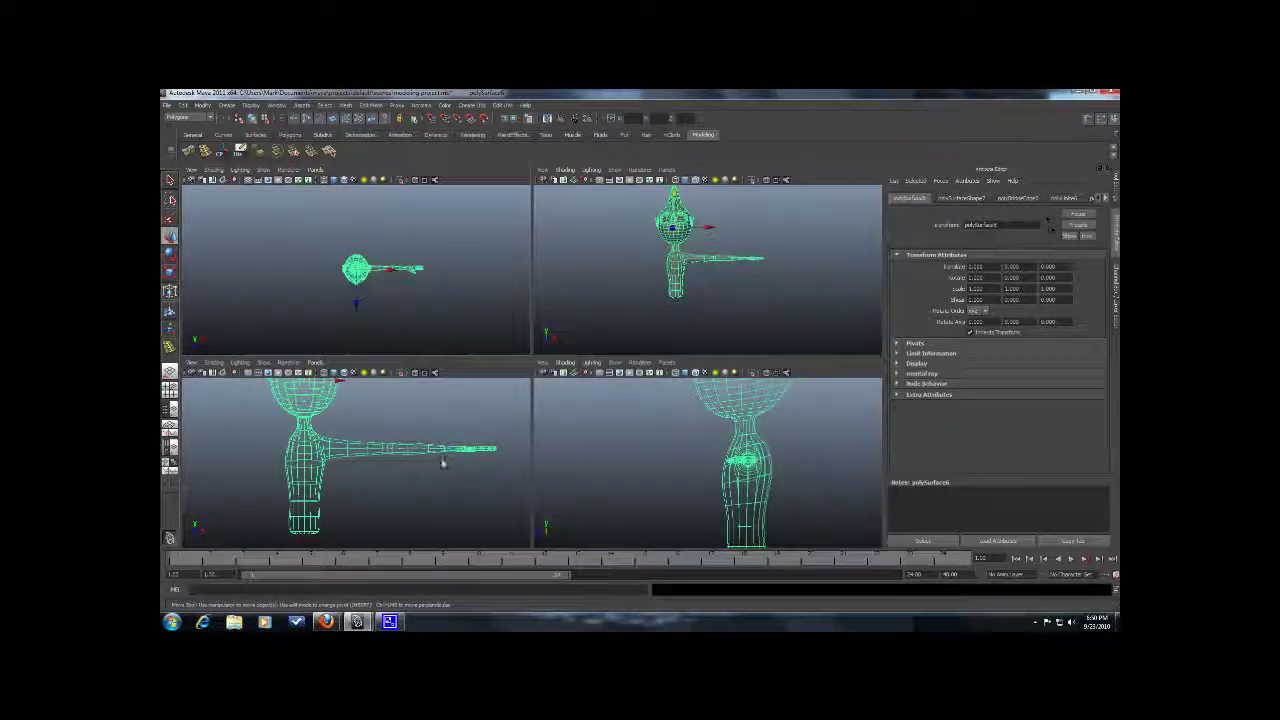
key(space)
alt+right_drag(489, 346, 461, 338)
scroll(461, 338, down, 2)
alt+middle_drag(463, 336, 485, 364)
scroll(486, 374, up, 2)
right_click(485, 364)
click(420, 226)
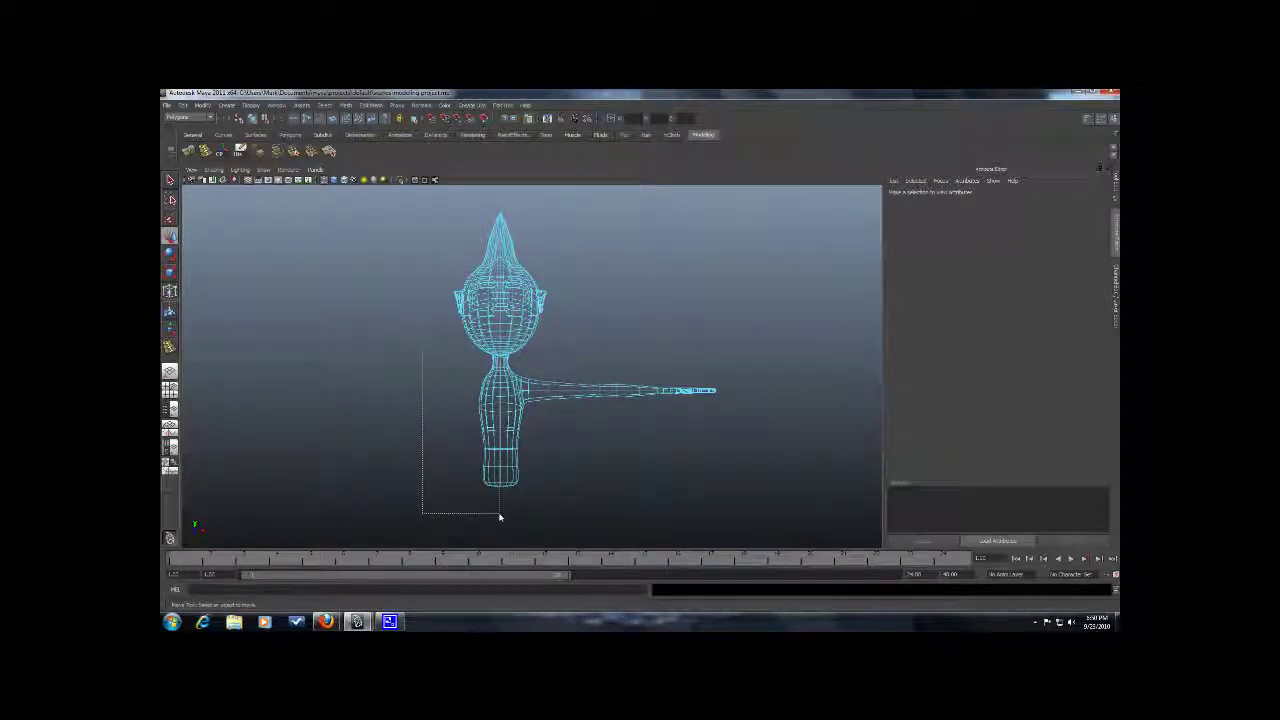
drag(499, 515, 500, 515)
key(space)
key(space)
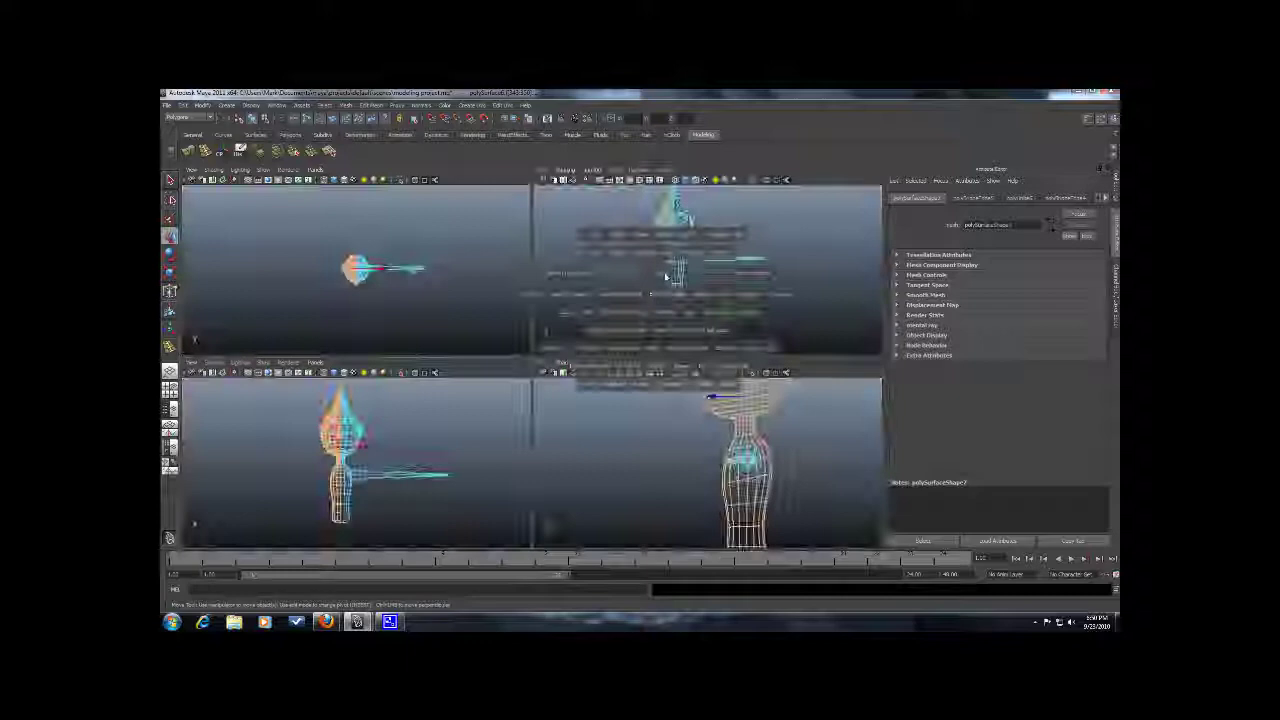
alt+middle_drag(520, 315, 689, 449)
alt+middle_drag(490, 300, 637, 523)
alt+middle_drag(572, 290, 589, 497)
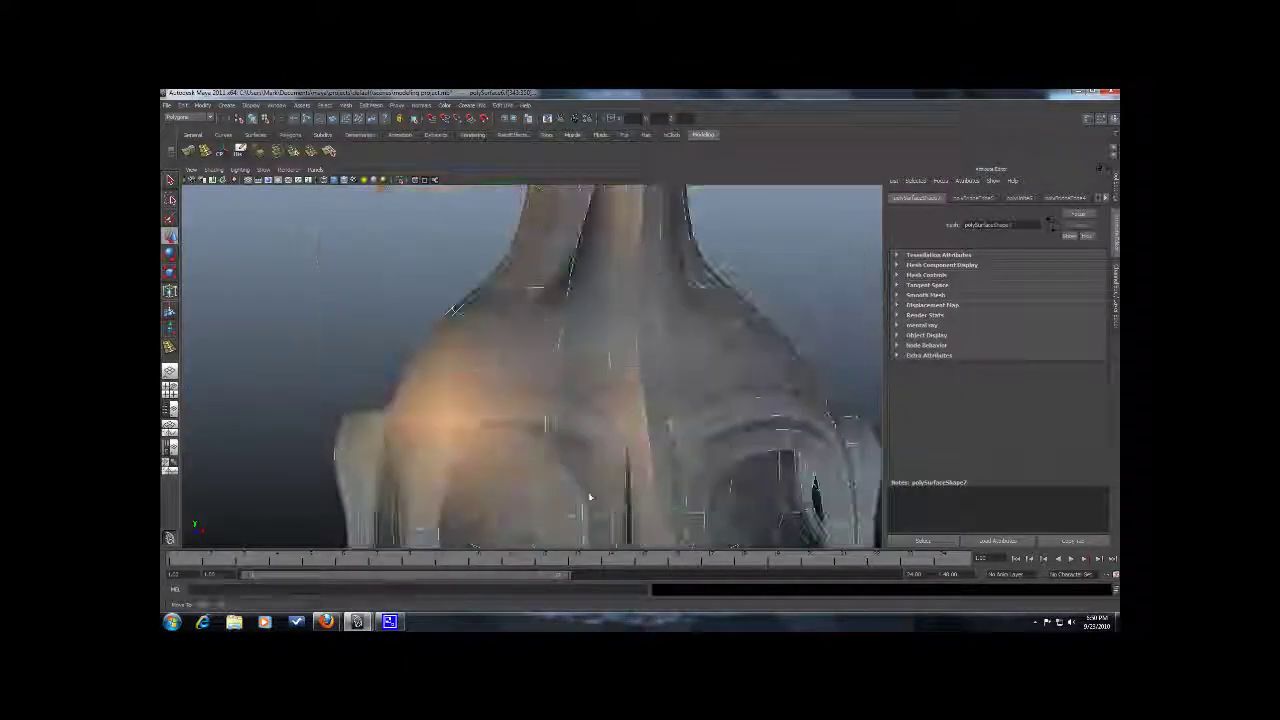
scroll(576, 296, down, 4)
mouse_move(576, 296)
alt+mouse_down()
mouse_move(723, 373)
mouse_move(614, 351)
mouse_move(566, 314)
mouse_move(371, 337)
alt+mouse_up()
key(4)
key(Delete)
Return the remaining half of the character to the shaded display and object mode, and deselect it.
scroll(538, 314, down, 4)
mouse_move(538, 314)
alt+mouse_down()
mouse_move(636, 305)
mouse_move(471, 391)
mouse_move(423, 391)
mouse_move(434, 277)
mouse_move(485, 367)
mouse_move(457, 503)
mouse_move(480, 509)
mouse_move(506, 423)
mouse_move(489, 431)
mouse_move(448, 271)
mouse_move(510, 251)
alt+mouse_up()
scroll(636, 305, up, 4)
key(5)
right_drag(491, 340, 498, 333)
click(492, 344)
click(548, 377)
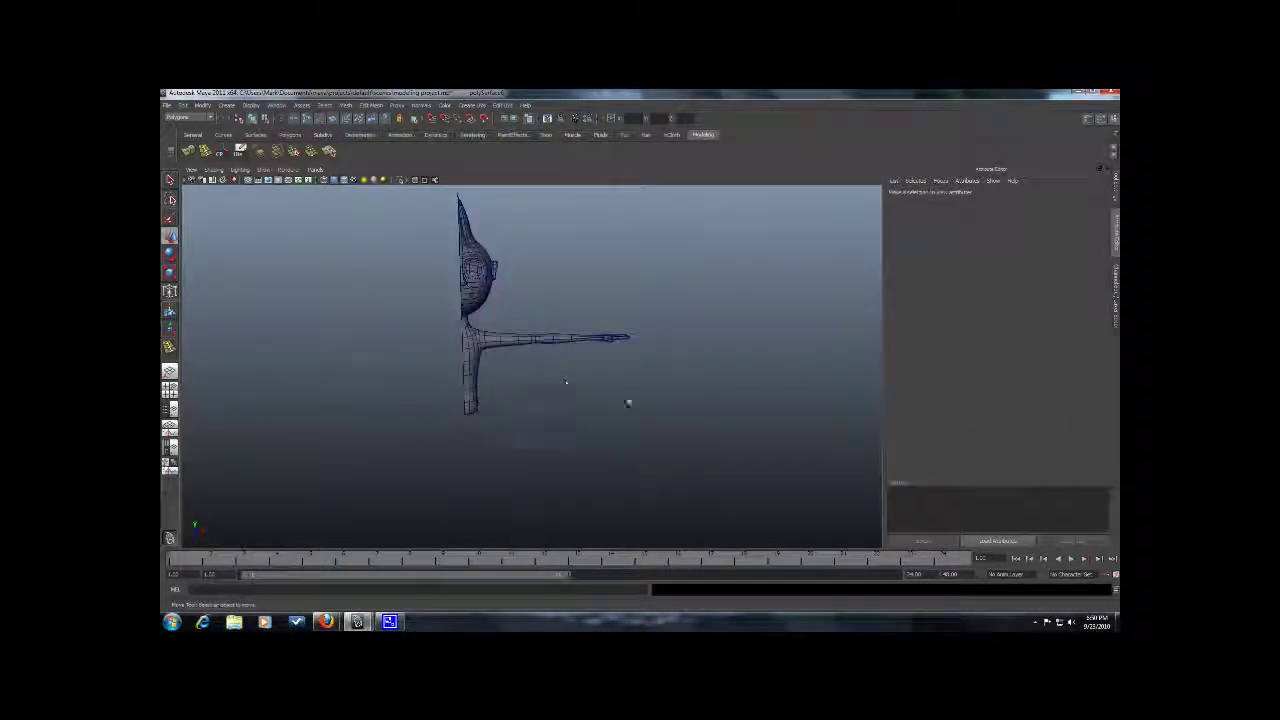
alt+drag(559, 382, 512, 398)
click(1034, 623)
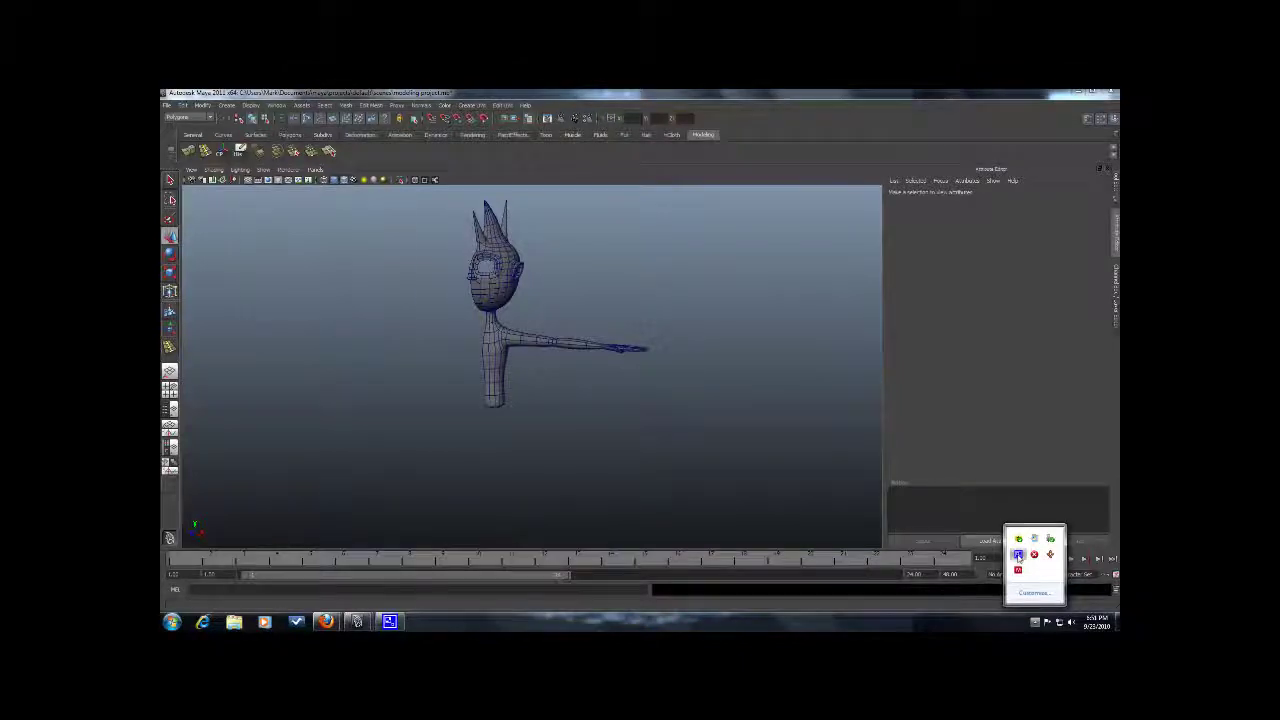
click(1018, 556)
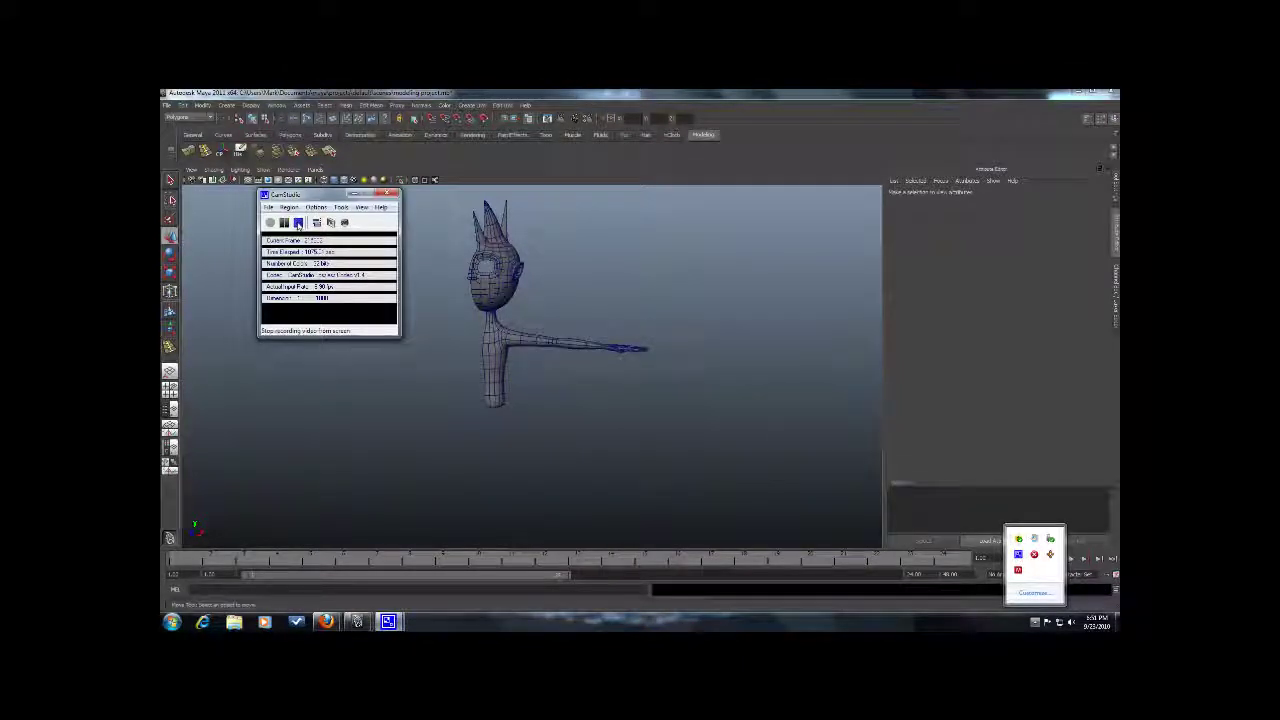